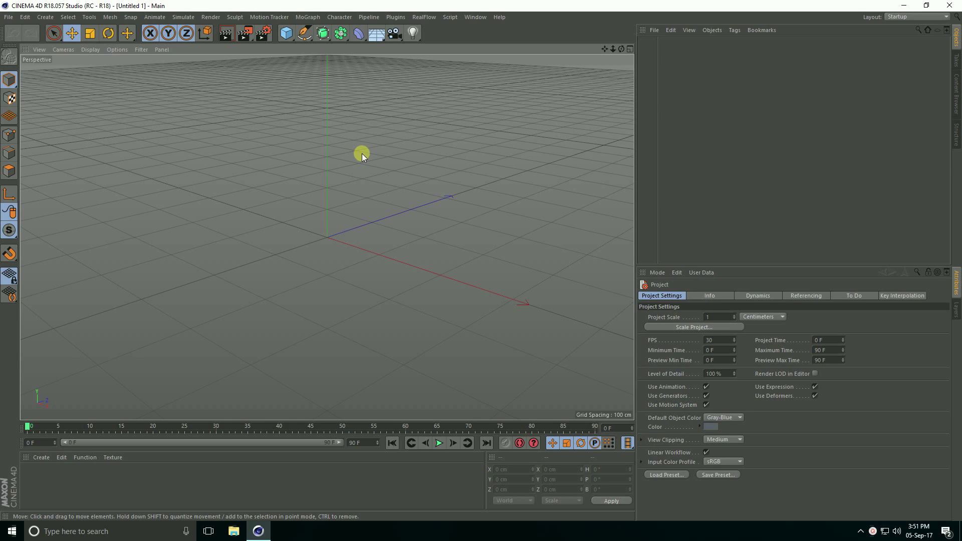
Create a MoText object reading MILK in the GROBOLD font.
left_click(309, 16)
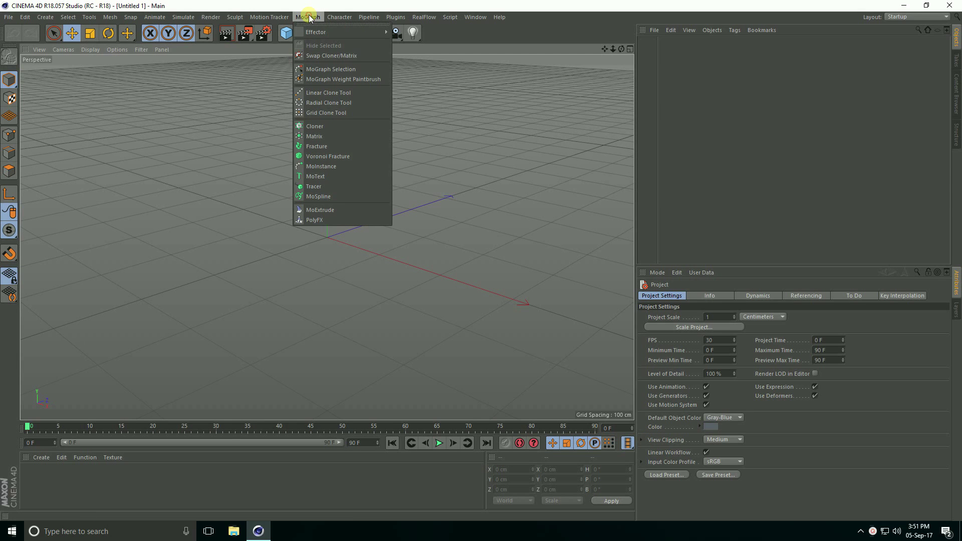
left_click(330, 176)
double_click(668, 342)
type("MILK")
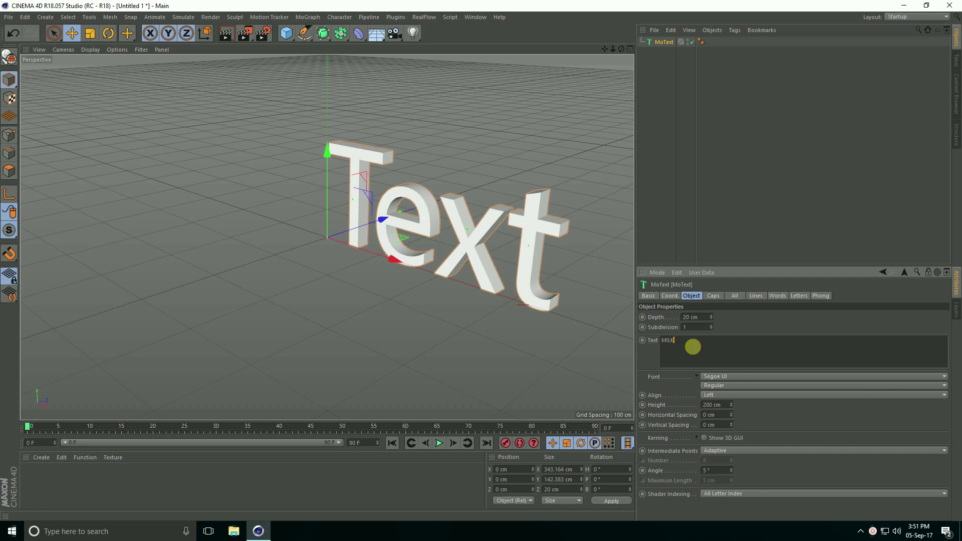
left_click(731, 376)
scroll(730, 380, "up", 3)
scroll(730, 376, "up", 3)
scroll(733, 373, "up", 3)
scroll(742, 369, "up", 5)
scroll(744, 369, "up", 5)
scroll(743, 365, "up", 5)
scroll(743, 365, "up", 5)
left_click(737, 235)
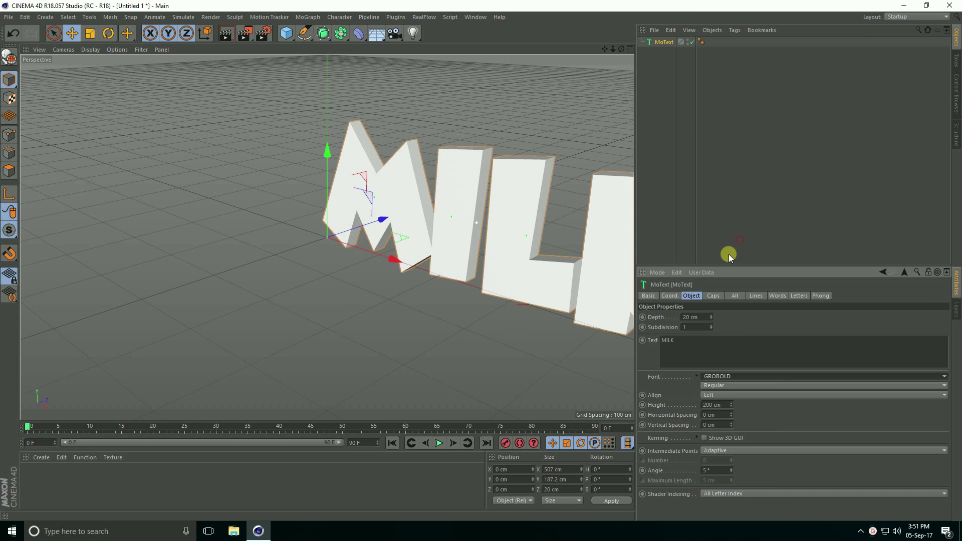
Centre-align the text, give it 50 cm depth, and add a RealFlow scene.
left_click(737, 395)
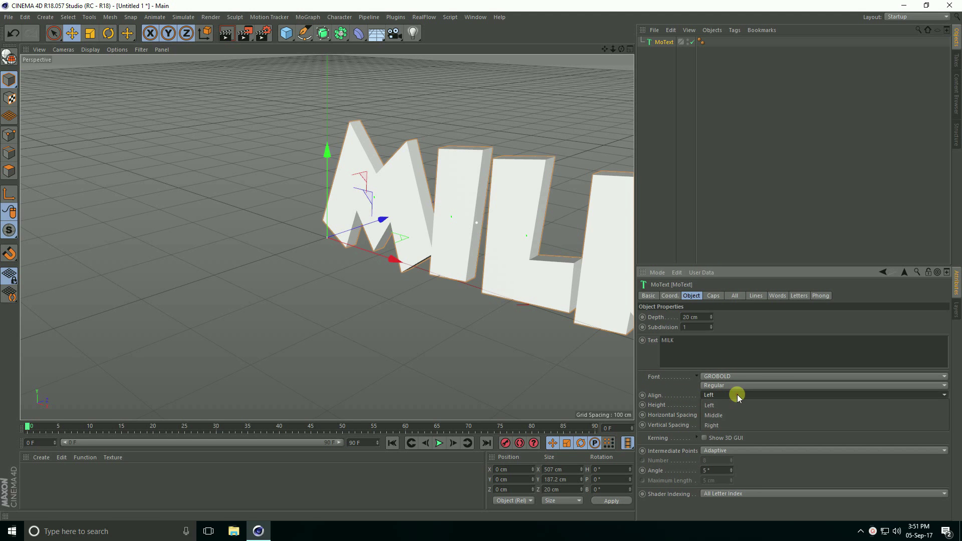
left_click(720, 406)
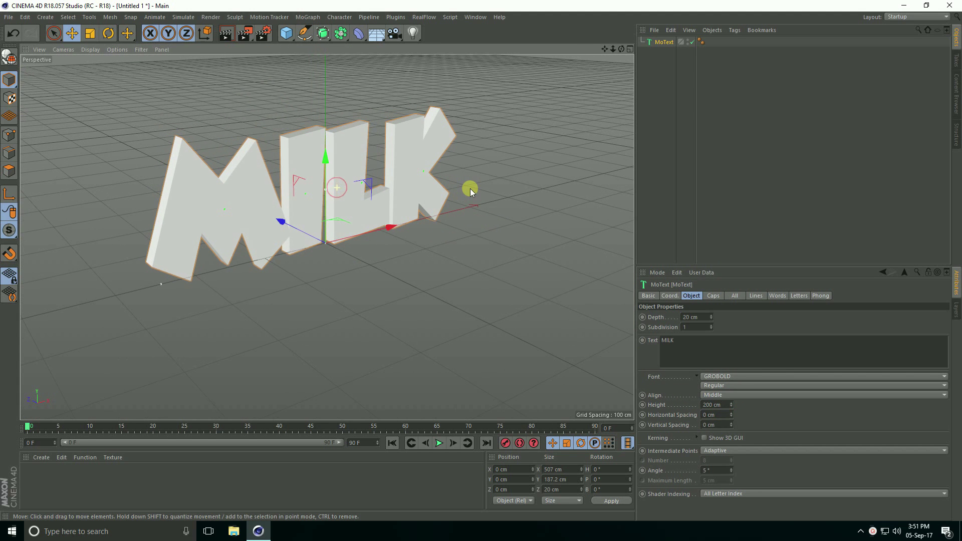
double_click(691, 317)
type("50")
key("Return")
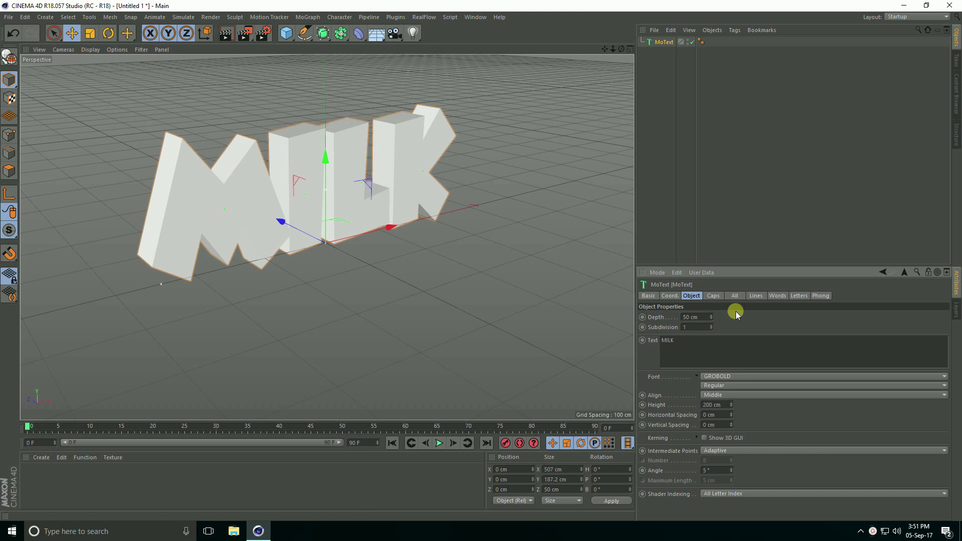
mouse_move(276, 136)
left_mouse_down("alt")
mouse_move(236, 171)
mouse_move(316, 138)
left_mouse_up("alt")
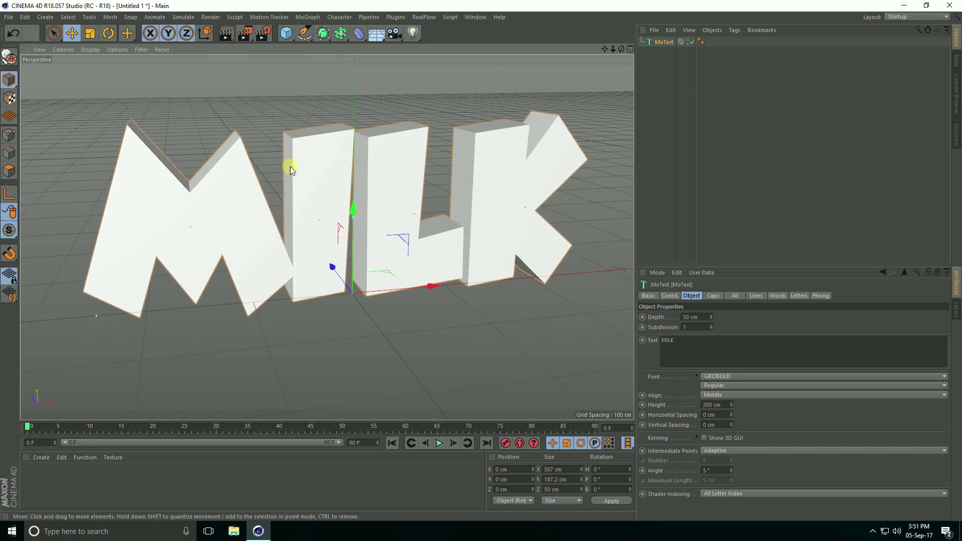
left_click(424, 17)
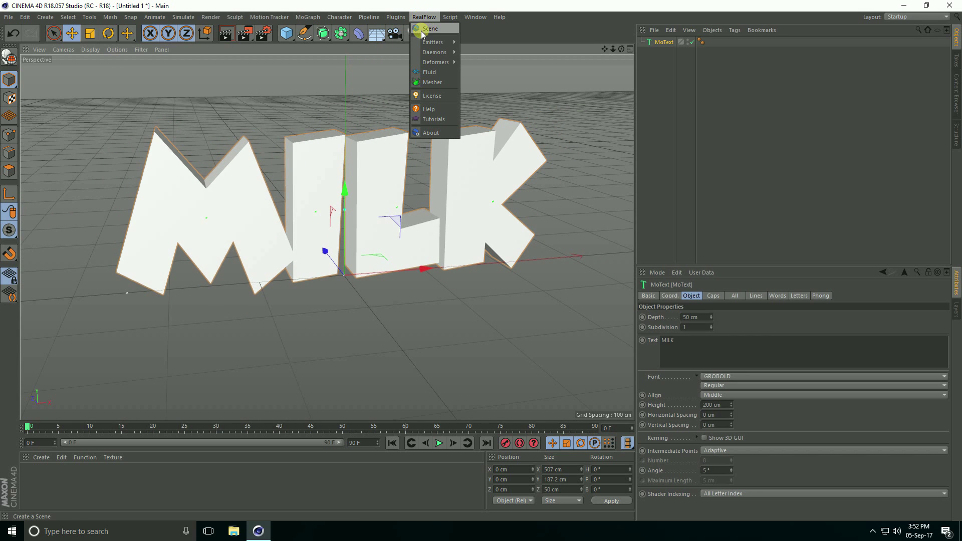
left_click(423, 30)
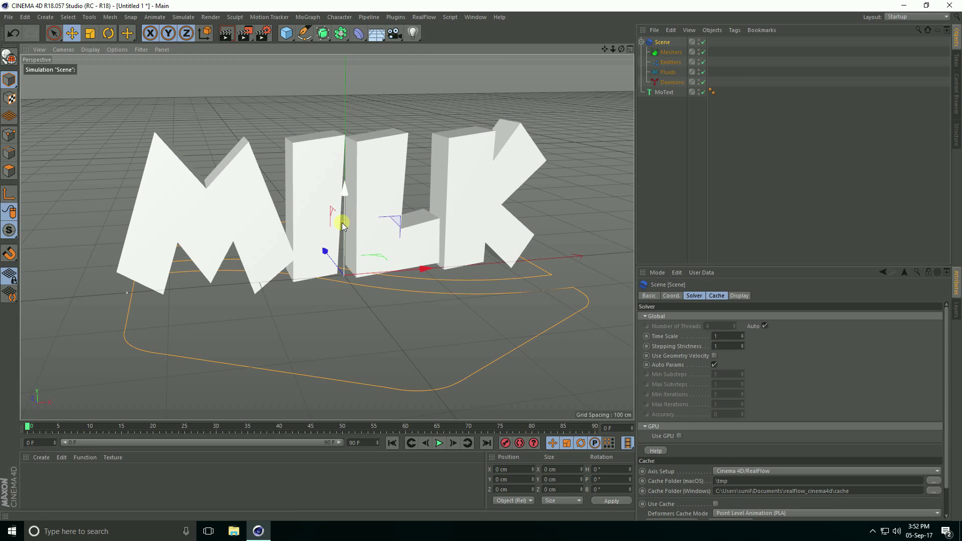
Add a RealFlow square emitter and raise it above the MILK text.
left_click(419, 17)
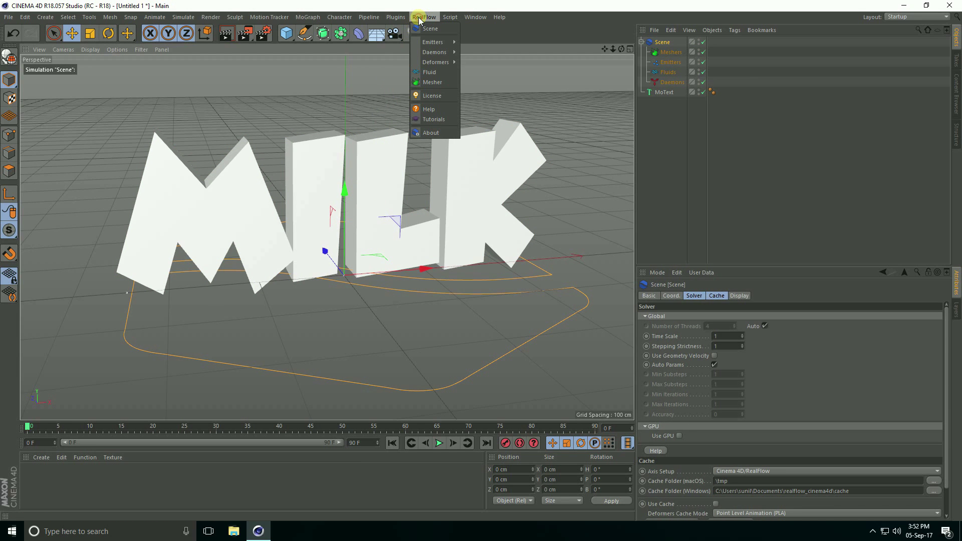
mouse_move(433, 43)
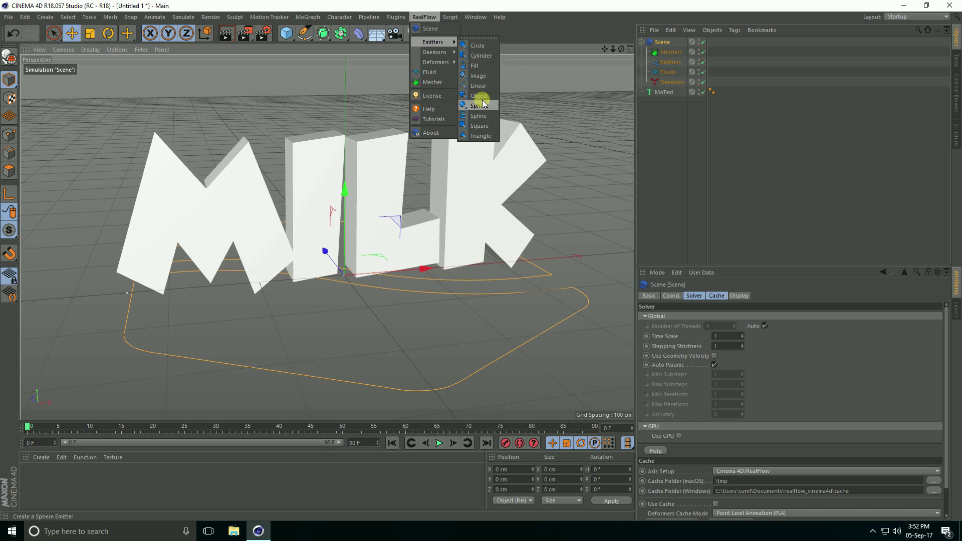
left_click(488, 127)
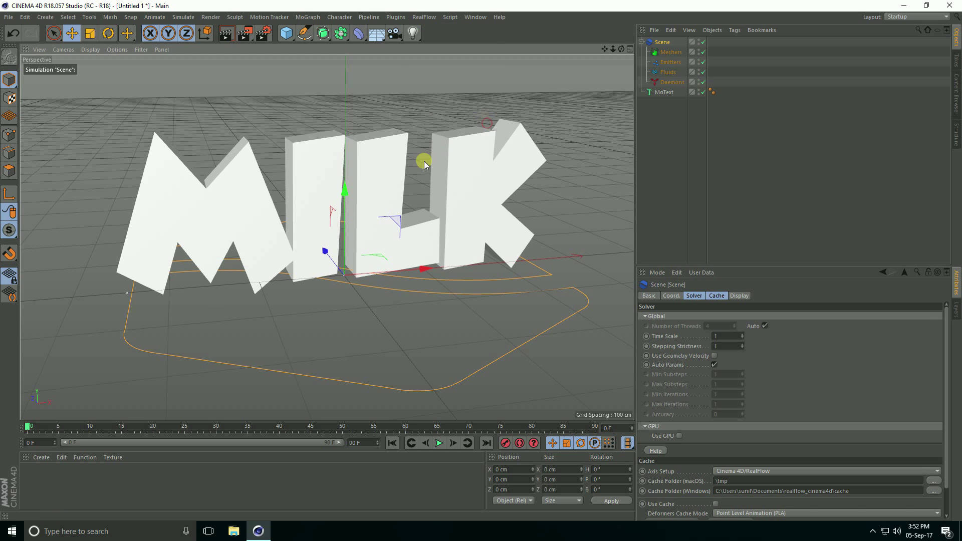
left_click_drag(354, 167, 448, 167, "alt")
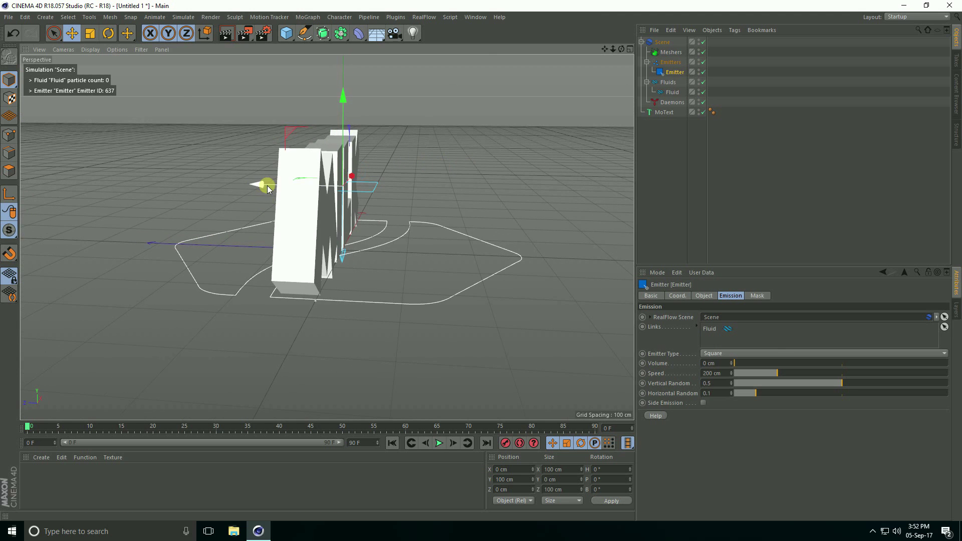
left_click_drag(264, 183, 209, 182)
left_click_drag(279, 102, 281, 45)
mouse_move(318, 133)
left_mouse_down("alt")
mouse_move(308, 209)
mouse_move(334, 199)
mouse_move(295, 130)
left_mouse_up("alt")
Tilt and reposition the emitter, then widen it to about 370 cm.
left_click(108, 32)
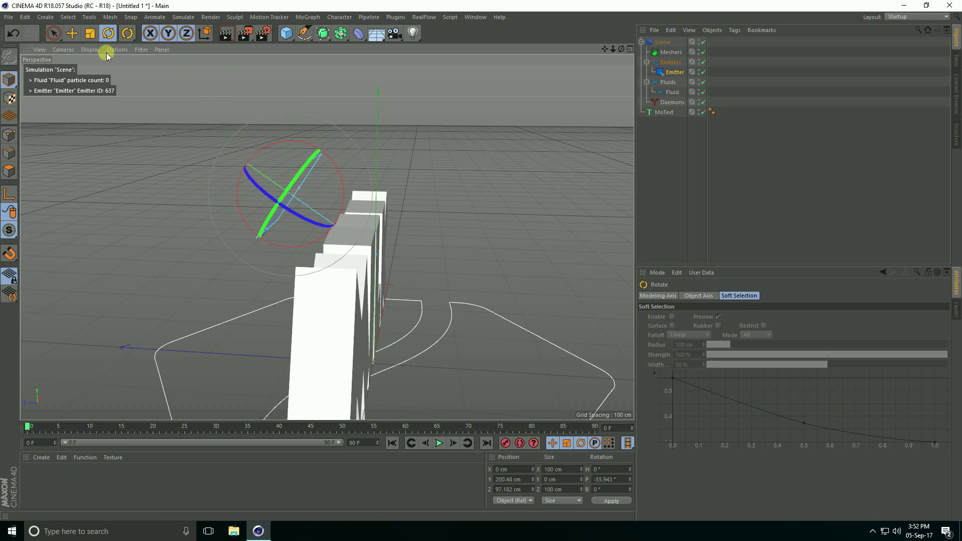
left_click(72, 32)
mouse_move(265, 239)
left_mouse_down()
mouse_move(247, 262)
mouse_move(301, 119)
left_mouse_up()
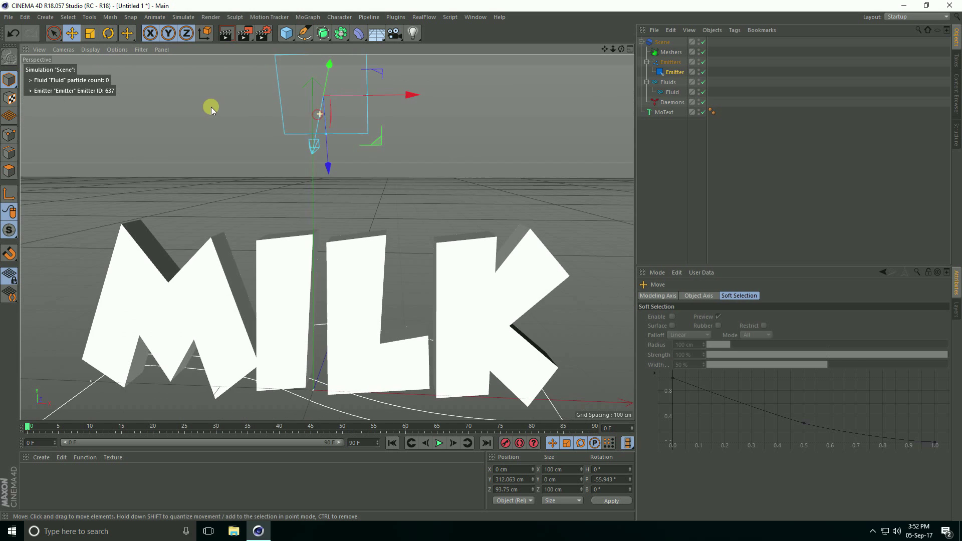
left_click_drag(301, 118, 256, 129, "alt")
middle_click_drag(256, 130, 264, 167, "alt")
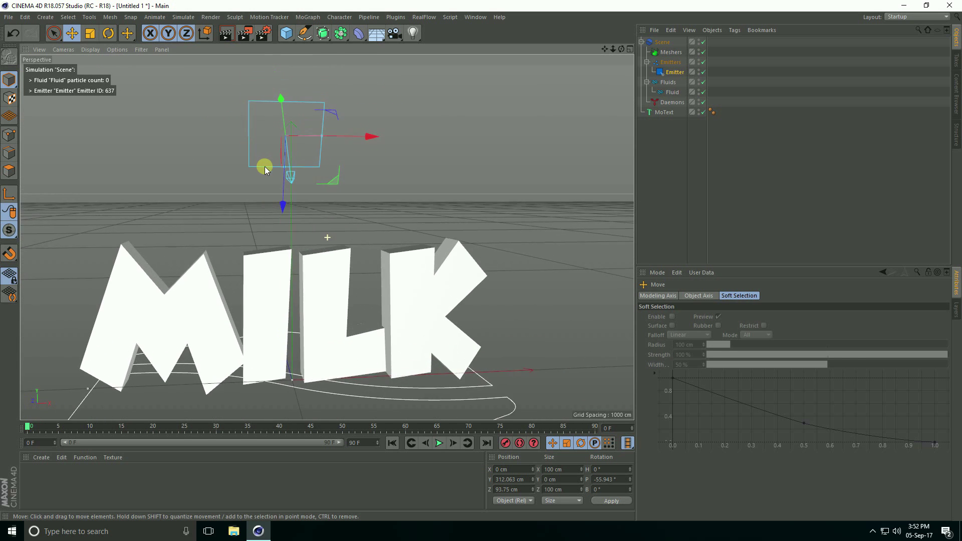
mouse_move(327, 139)
left_mouse_down()
mouse_move(417, 138)
mouse_move(281, 168)
mouse_move(323, 156)
left_mouse_up()
Test-play the particle stream, then stop and rewind to the first frame.
left_click(443, 442)
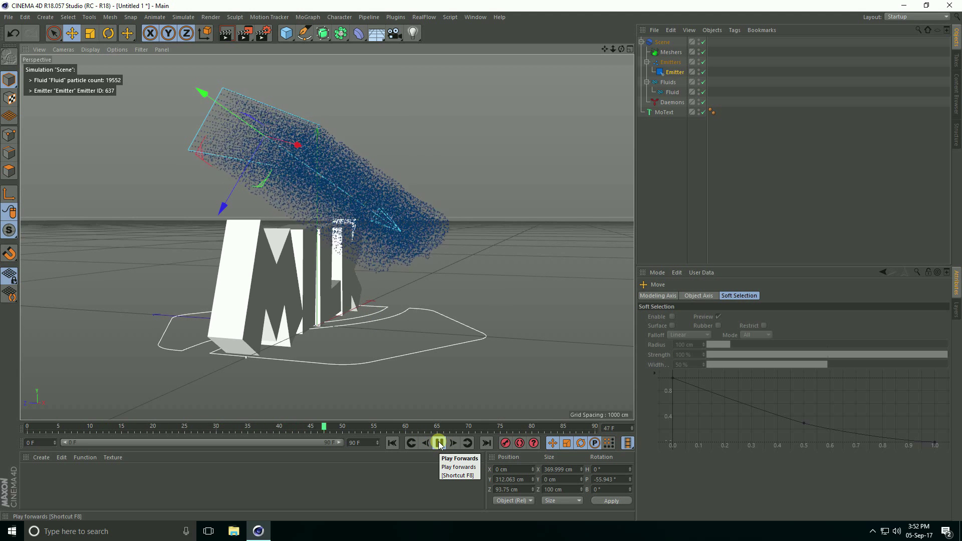
left_click(439, 442)
left_click(391, 444)
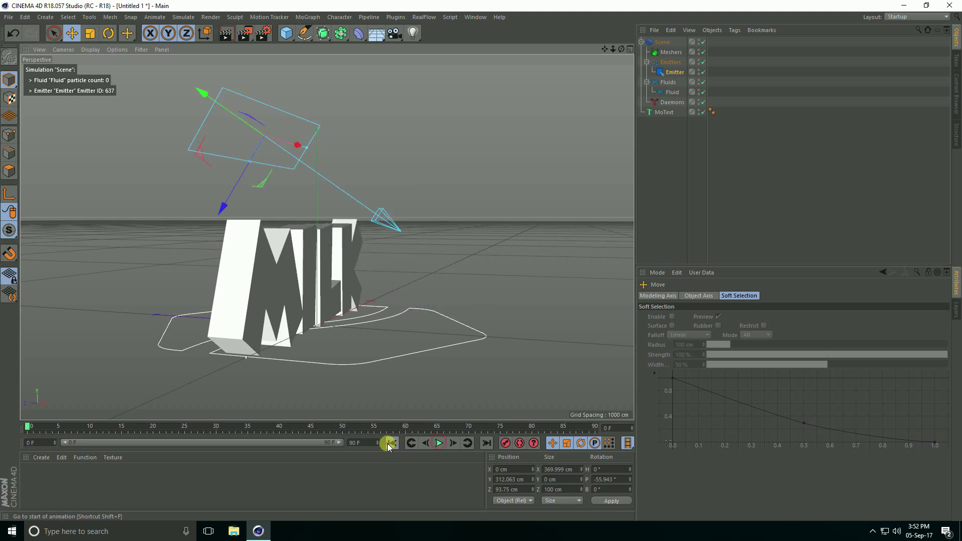
Add a Gravity daemon and preview the particles falling past the MILK text.
left_click(426, 17)
mouse_move(434, 52)
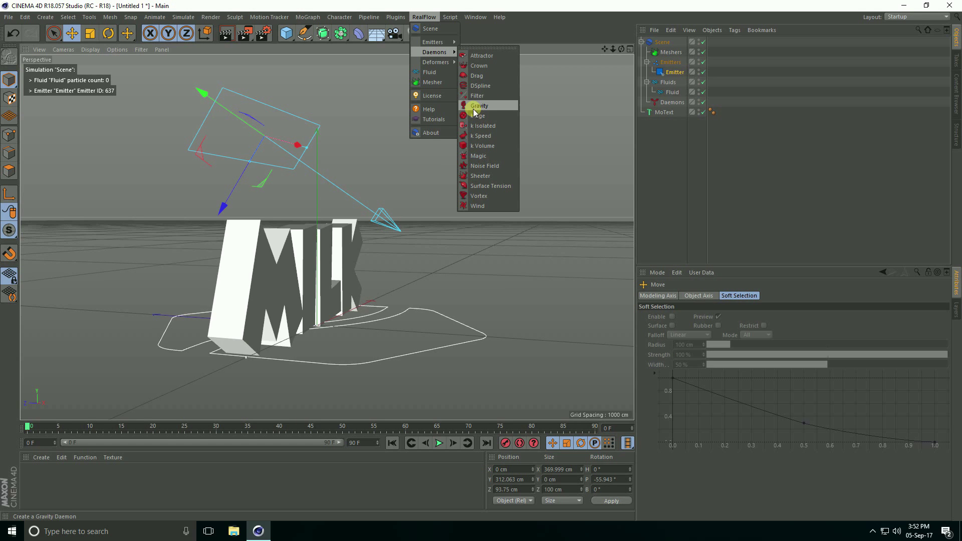
left_click(490, 108)
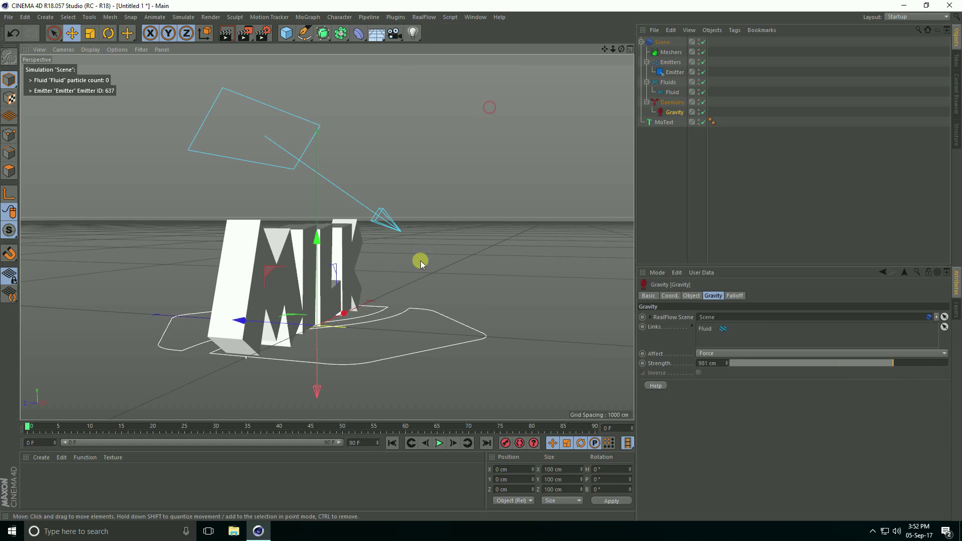
left_click(445, 443)
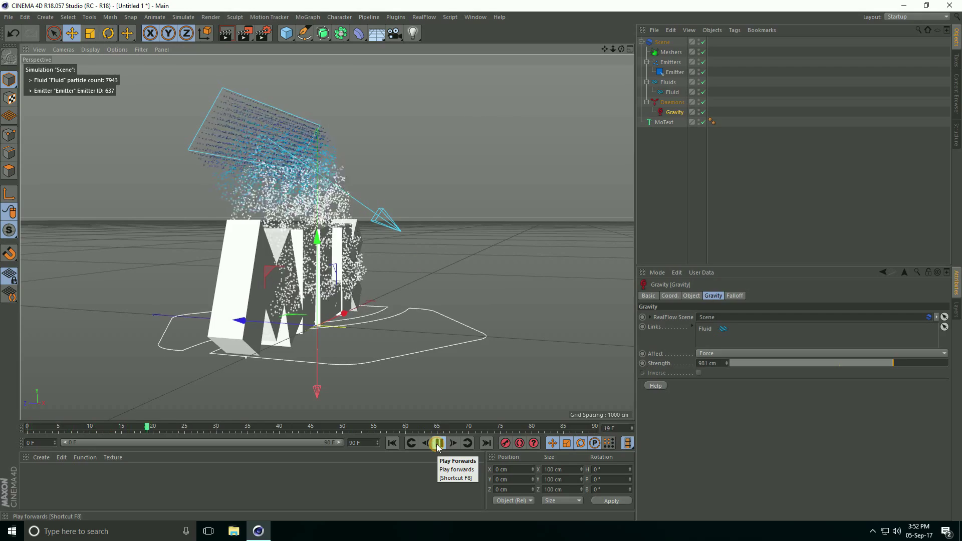
mouse_move(266, 266)
left_mouse_down("alt")
mouse_move(316, 260)
mouse_move(189, 270)
left_mouse_up("alt")
left_click(439, 443)
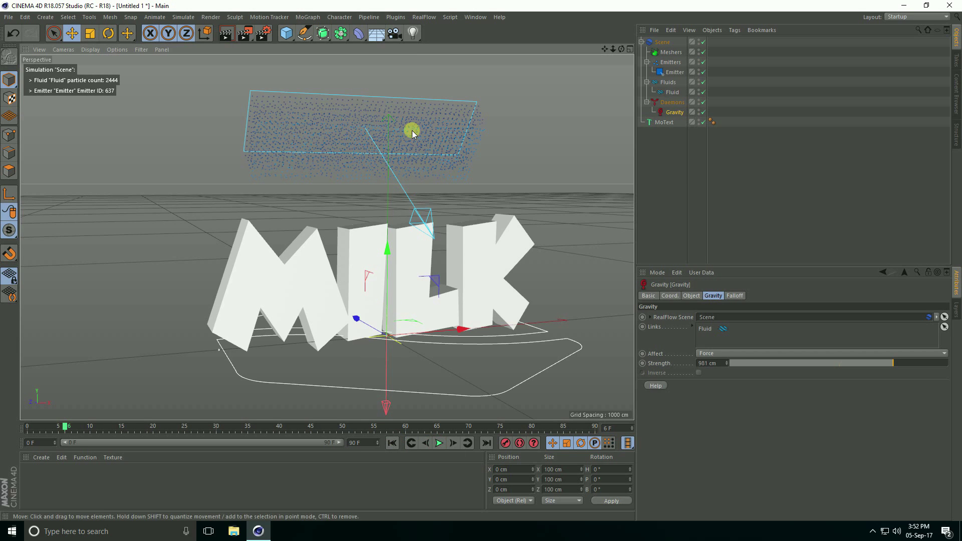
Add a Noise Field daemon, then test-play and rewind the simulation.
left_click(424, 17)
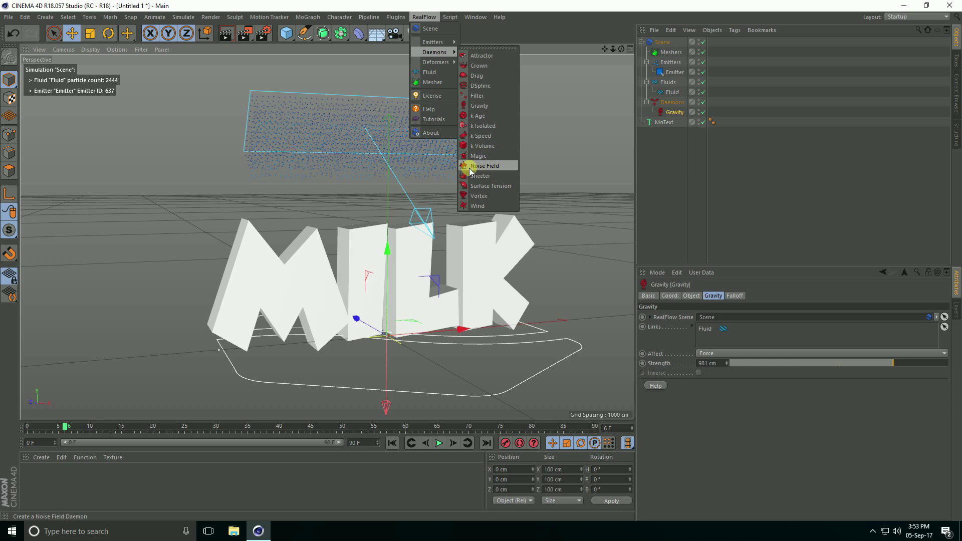
left_click(501, 169)
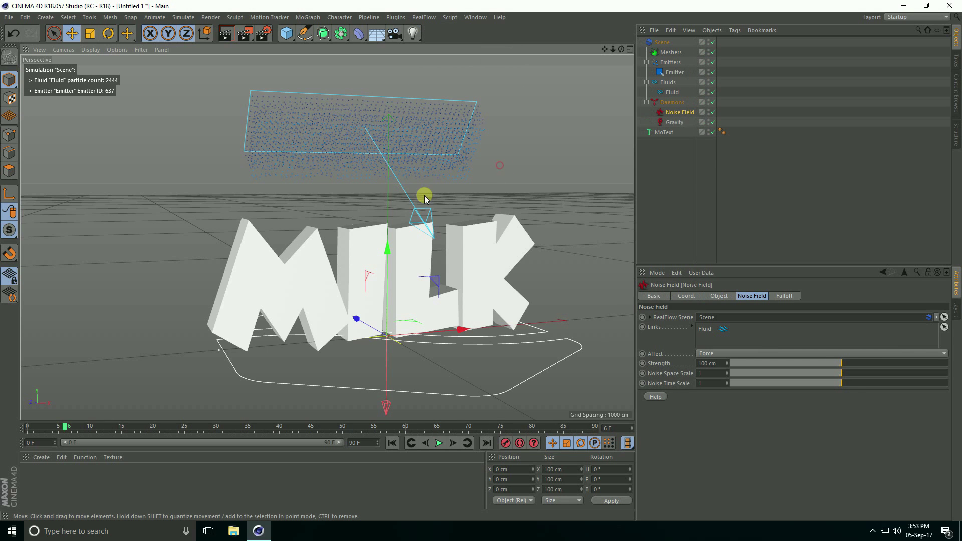
left_click(397, 444)
left_click(439, 444)
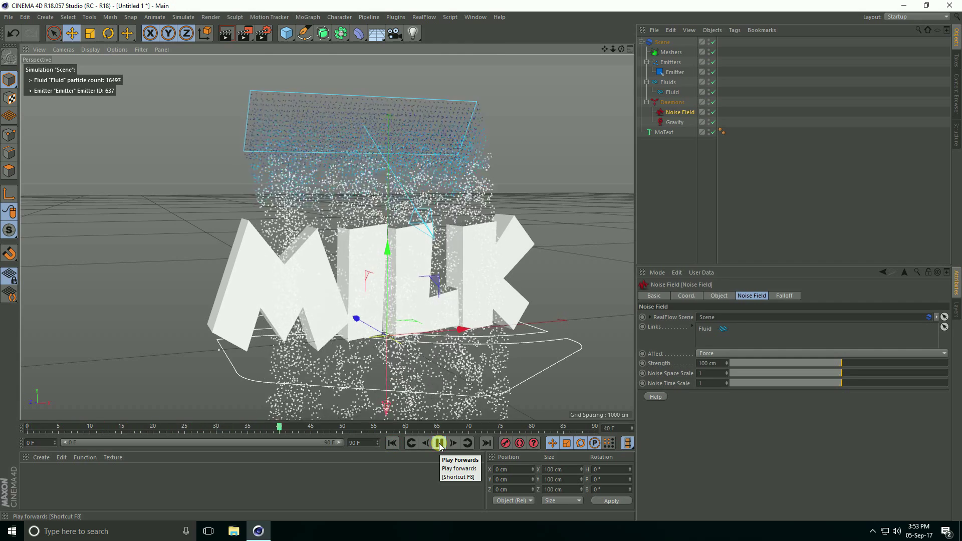
left_click(440, 444)
left_click(392, 445)
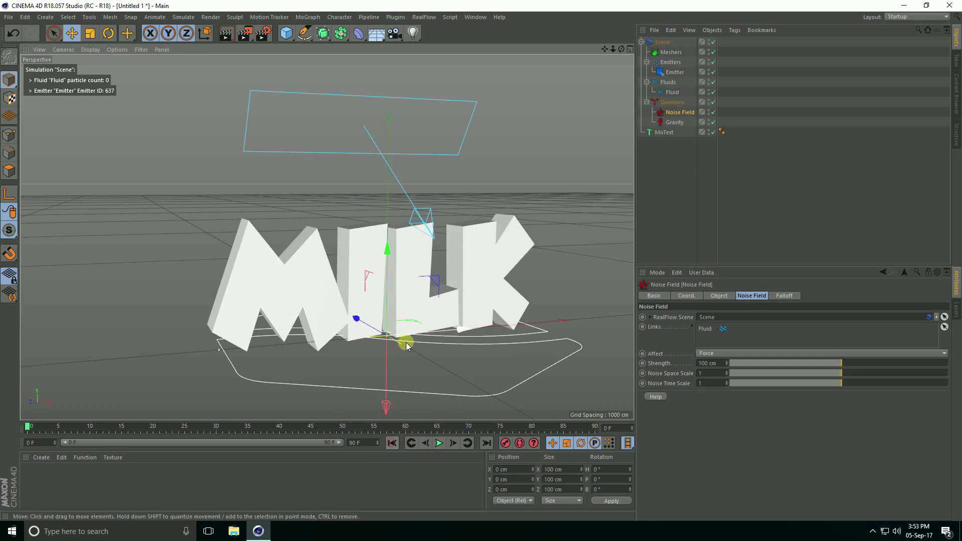
Add a RealFlow Mesher and preview the meshed fluid in a test playback.
left_click(425, 17)
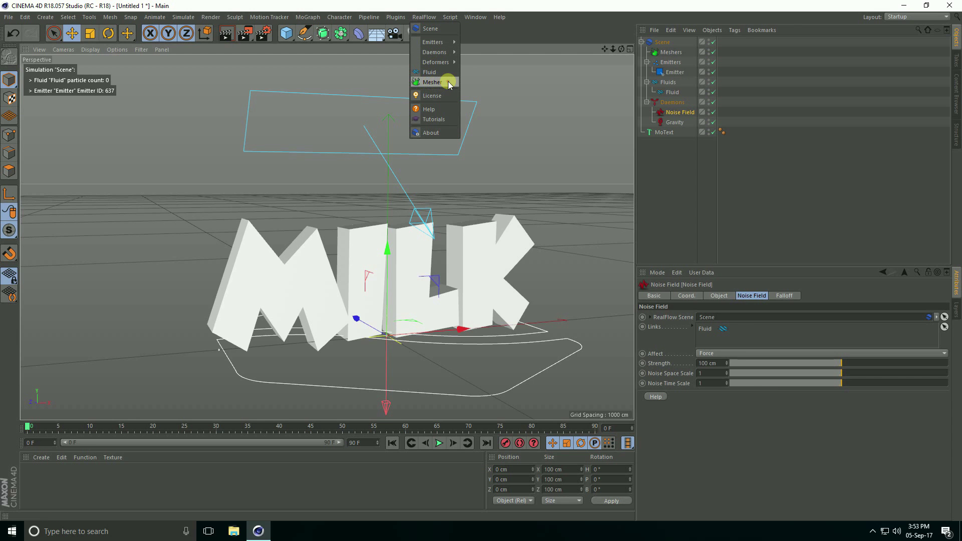
left_click(433, 82)
left_click(438, 443)
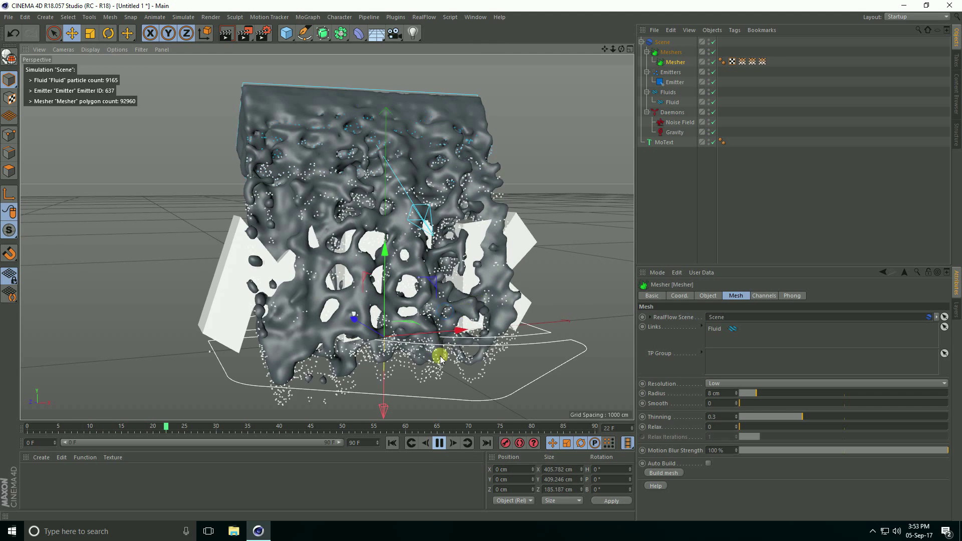
left_click(440, 443)
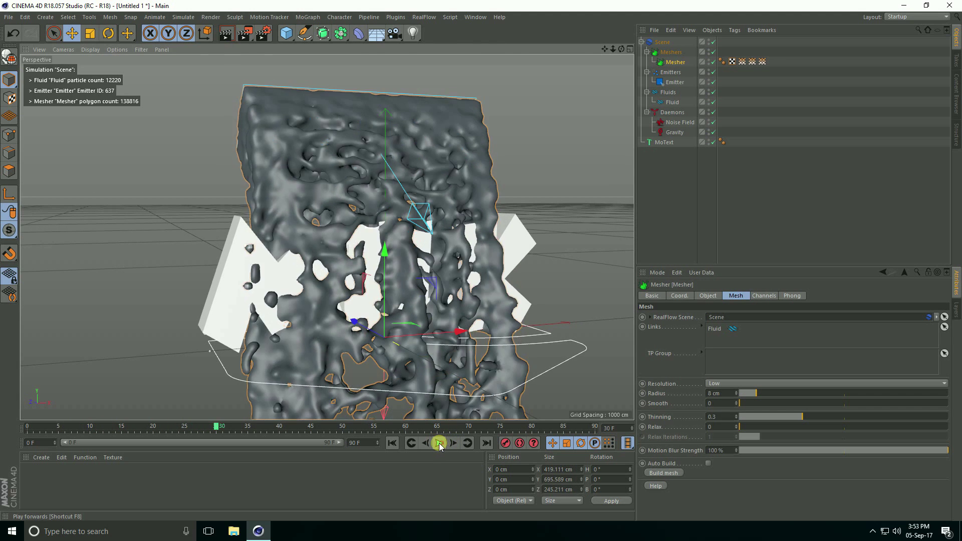
Give the MILK MoText a RealFlow Collider tag and test-play the splash.
left_click(399, 444)
left_click(663, 141)
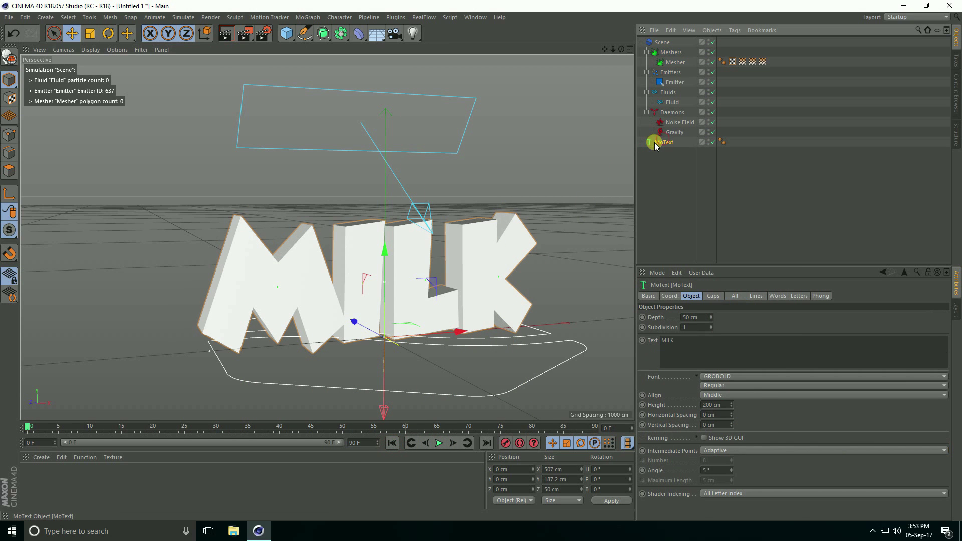
right_click(663, 142)
mouse_move(693, 198)
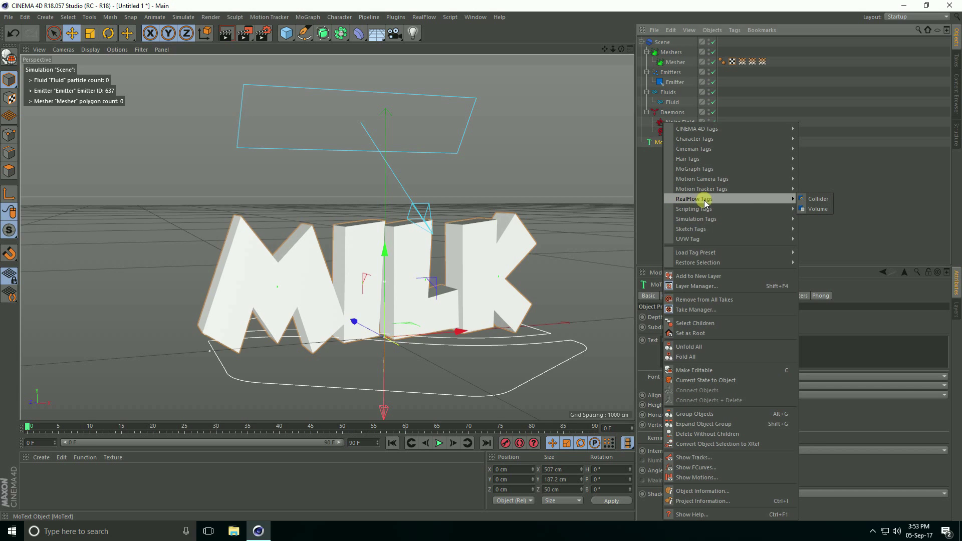
left_click(823, 201)
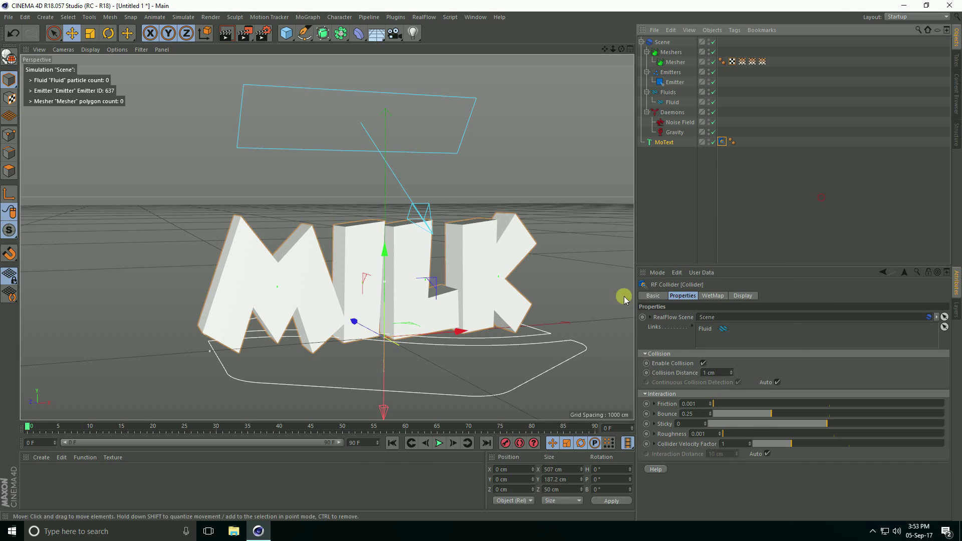
left_click(442, 443)
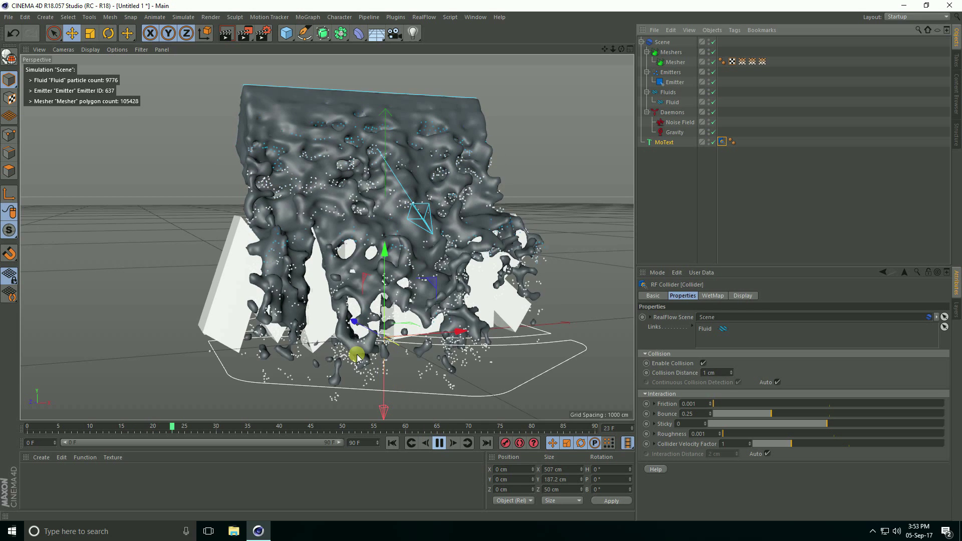
scroll(421, 398, "up", 2)
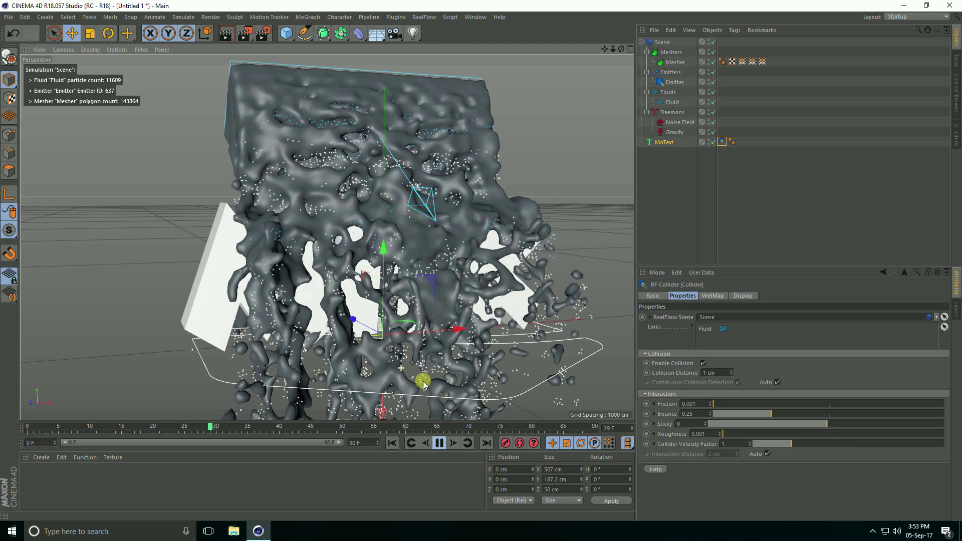
scroll(434, 410, "up", 1)
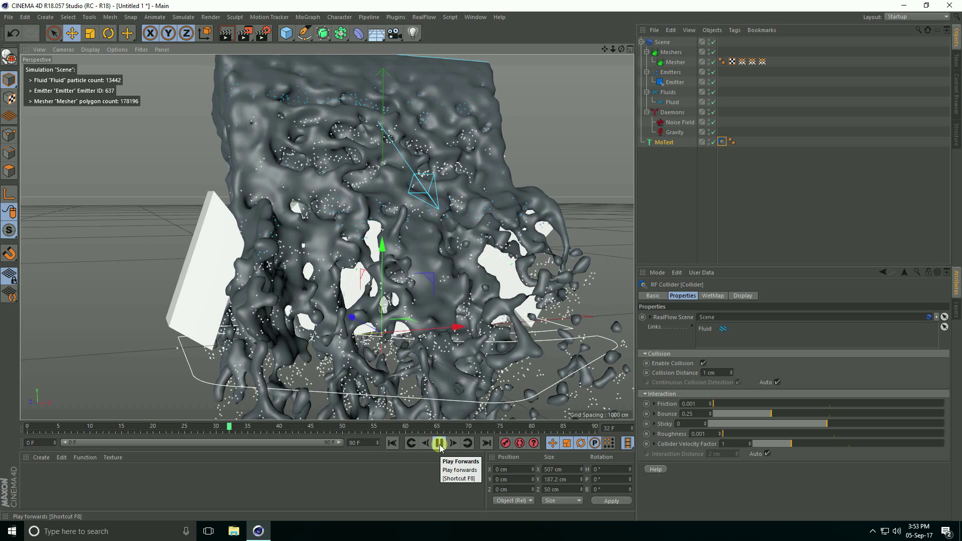
left_click(441, 444)
Set the Mesher to Medium resolution, Smooth 1 and Thinning 0.5, then replay.
left_click(392, 443)
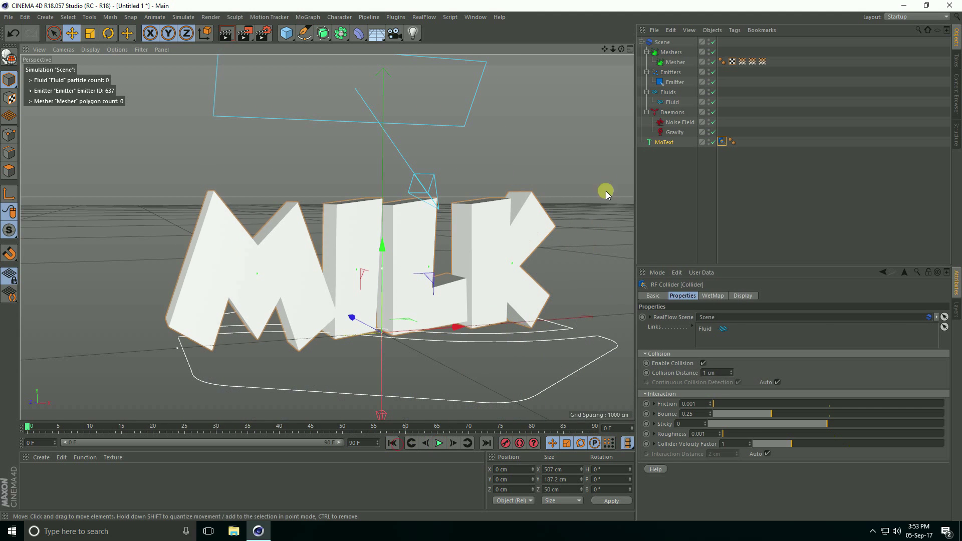
left_click(674, 64)
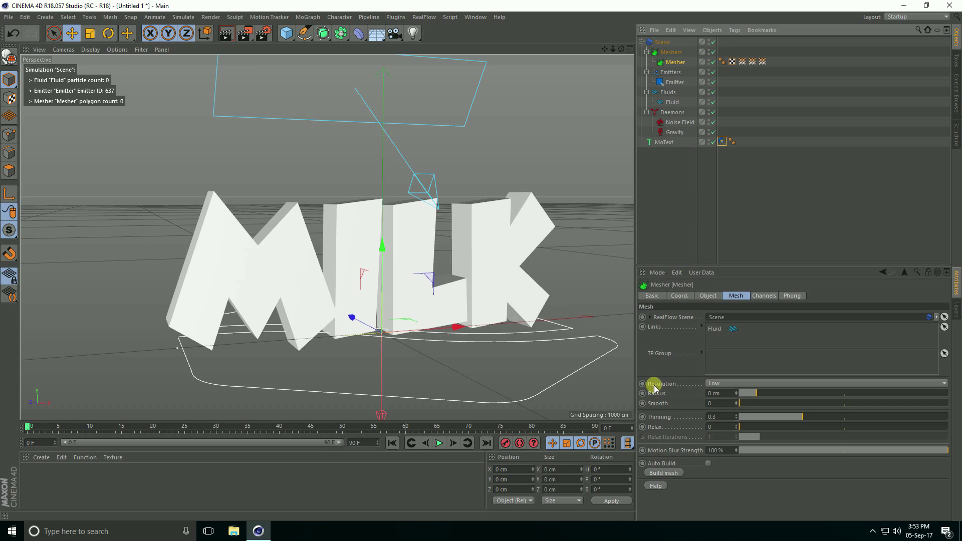
left_click(716, 383)
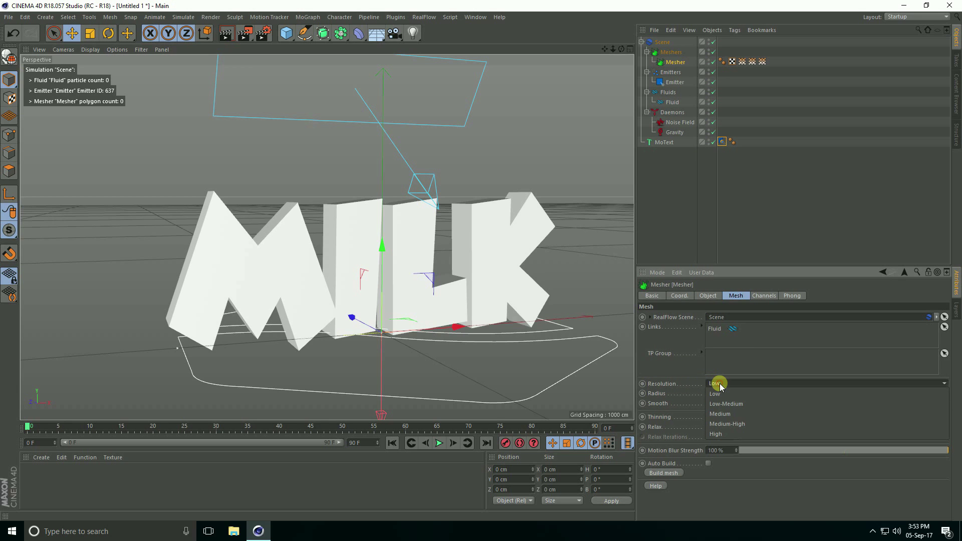
left_click(741, 415)
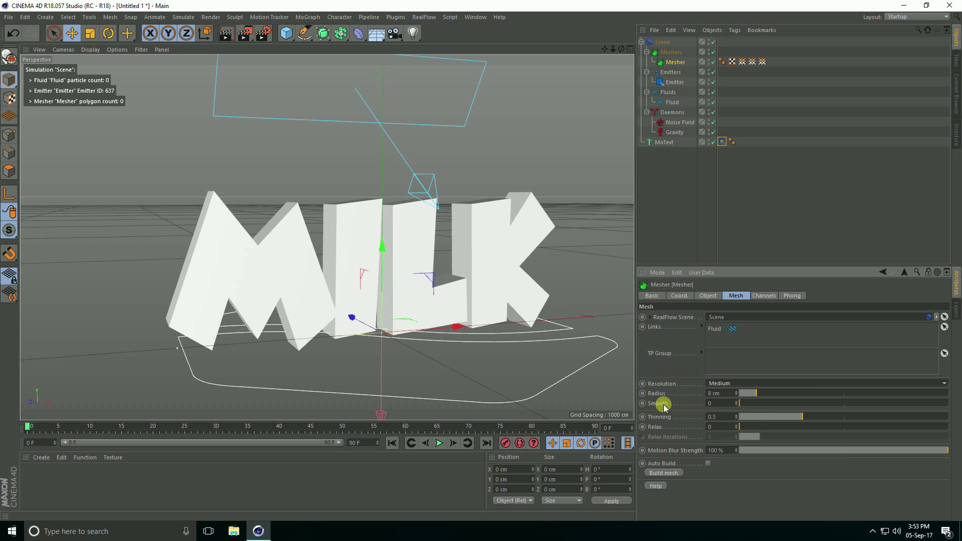
double_click(714, 404)
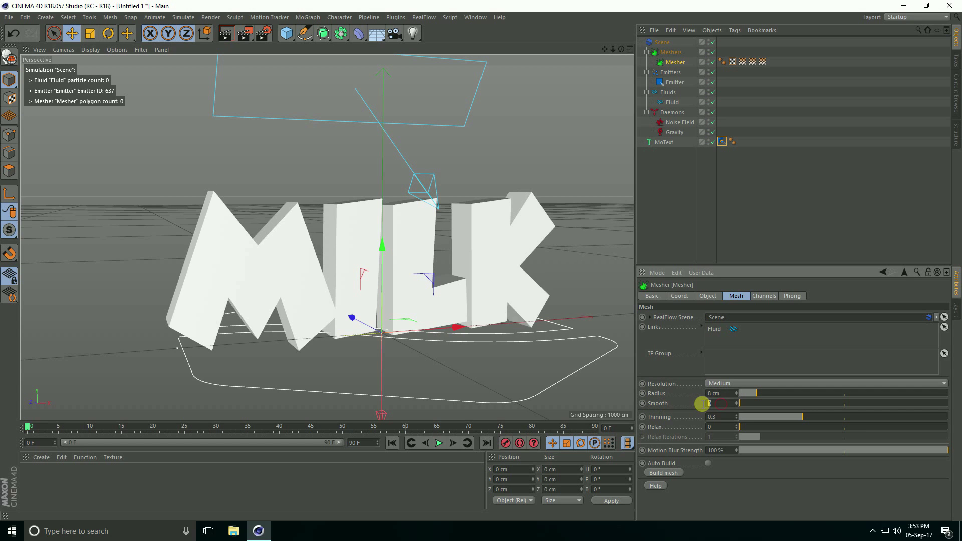
type("1")
key("Return")
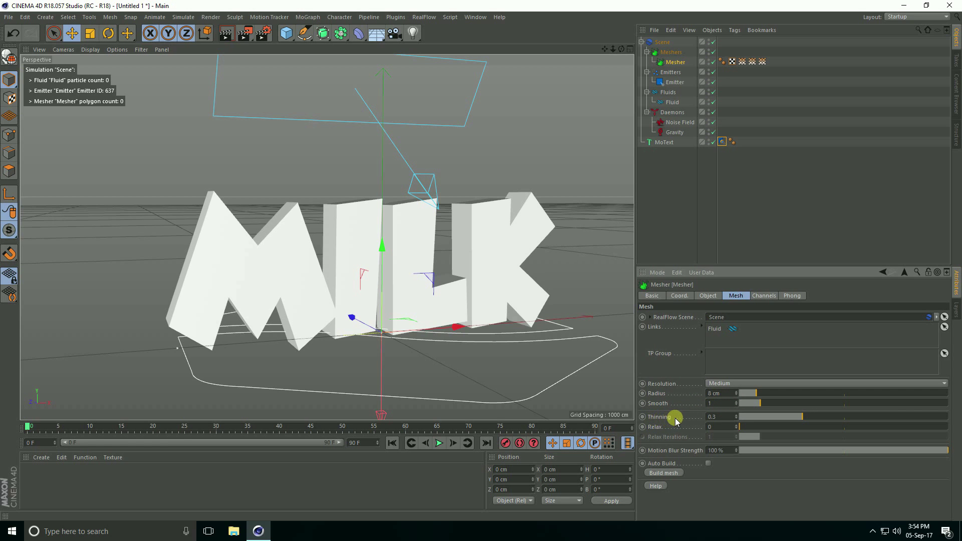
double_click(721, 416)
type("0.5")
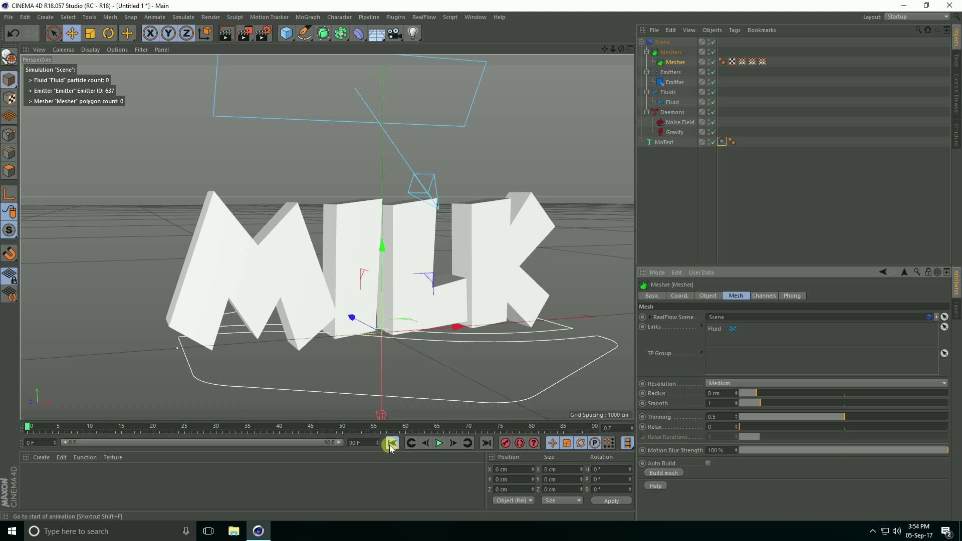
left_click(441, 444)
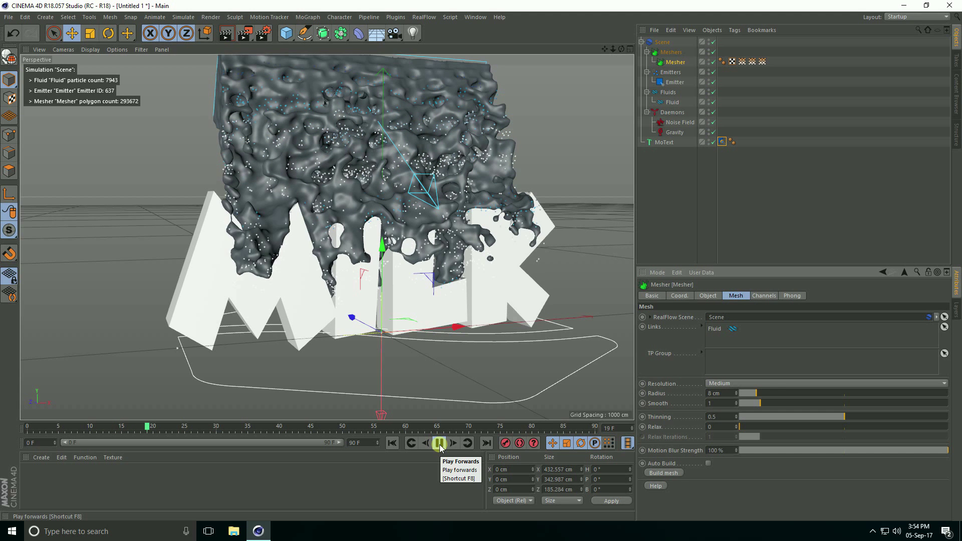
Stop playback at frame 25 and orbit around the meshed fluid and text.
left_click(440, 444)
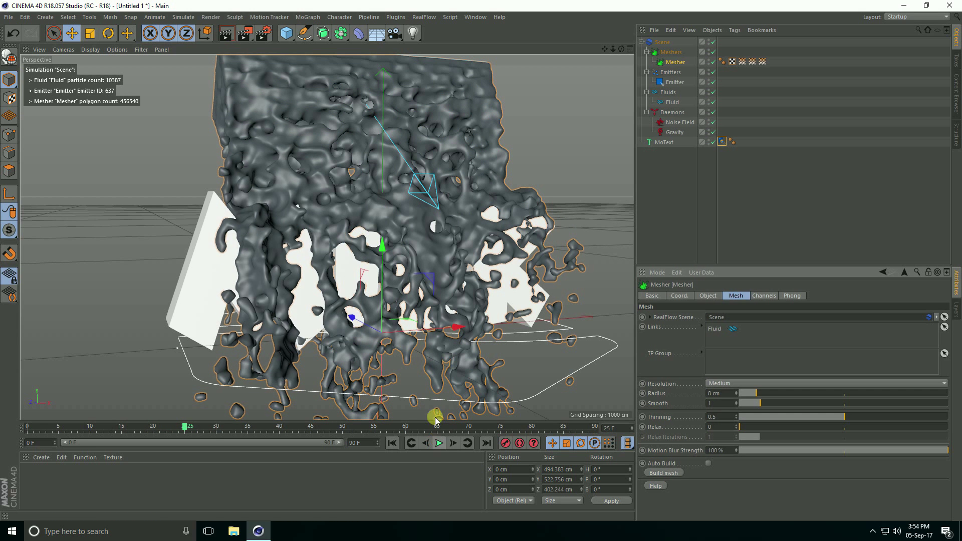
left_click_drag(384, 331, 398, 321, "alt")
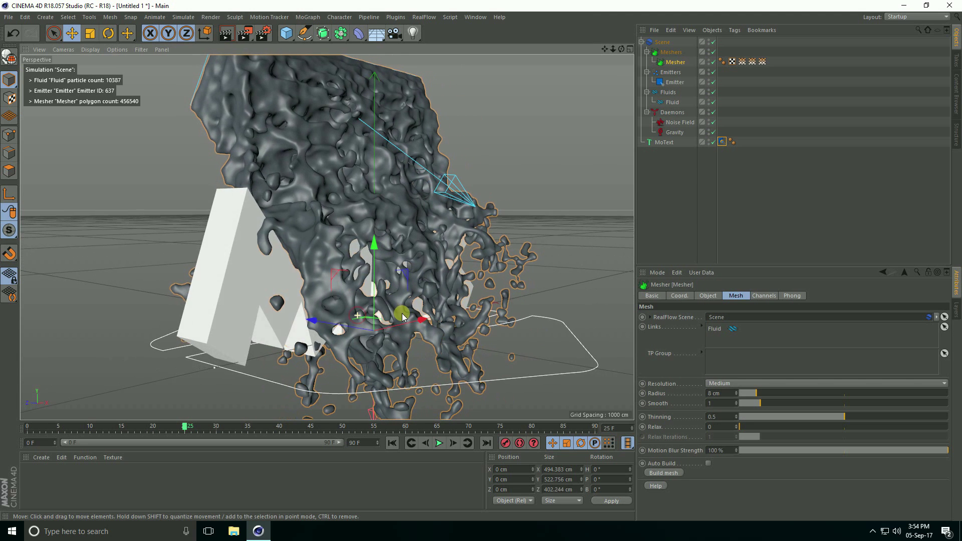
left_click(8, 16)
left_click(24, 52)
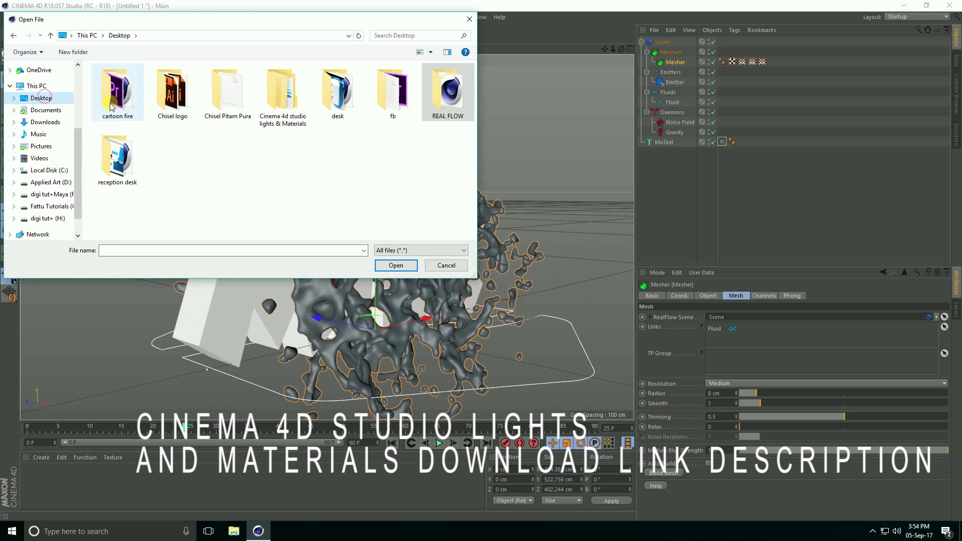
double_click(277, 88)
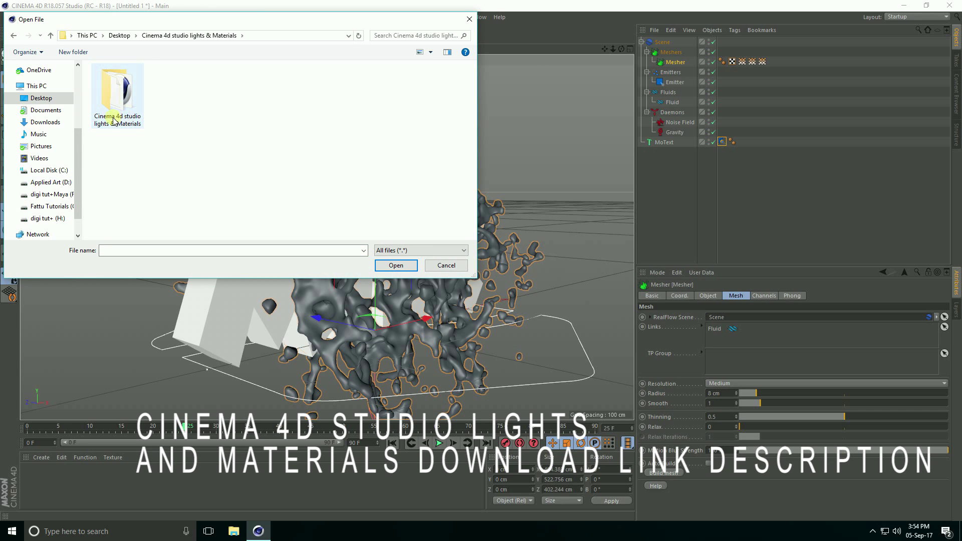
double_click(125, 98)
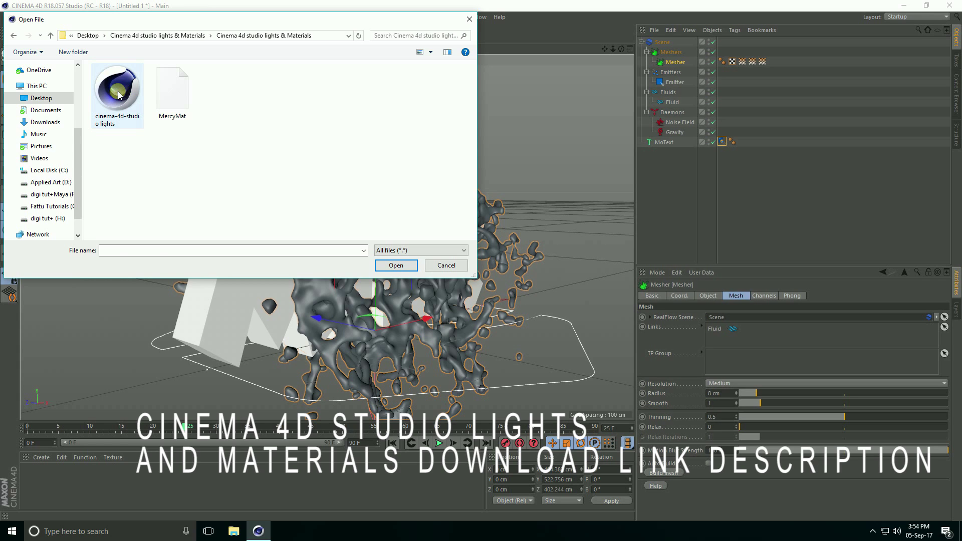
left_click(111, 90)
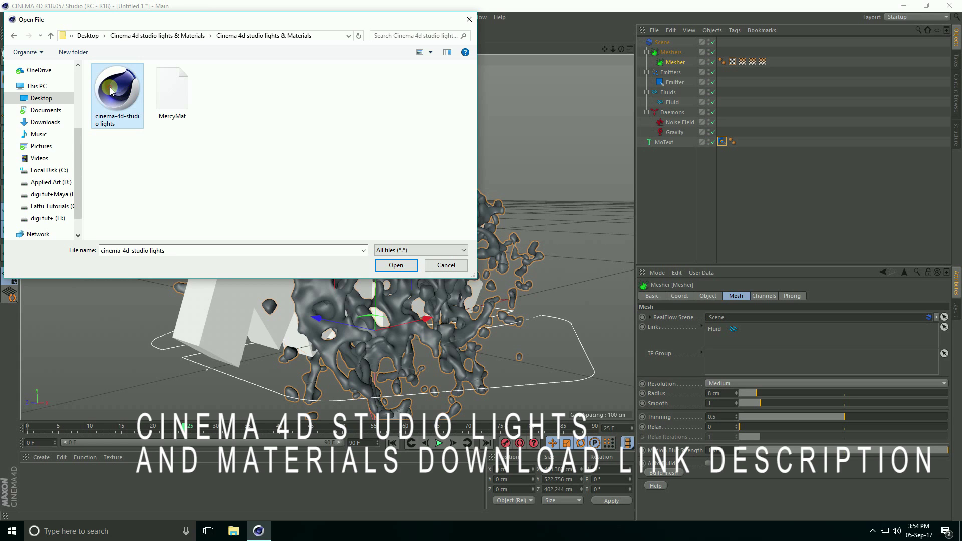
left_click(397, 266)
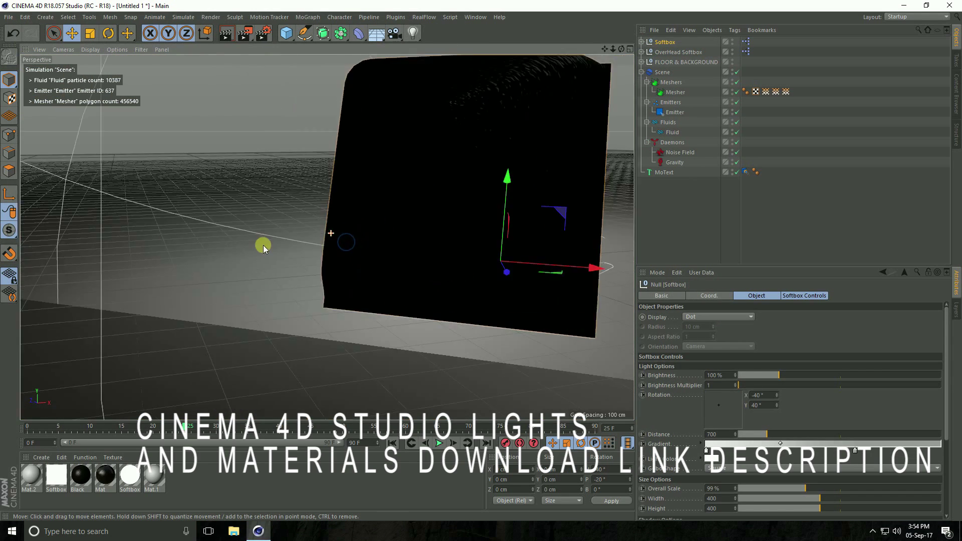
mouse_move(237, 247)
left_mouse_down("alt")
mouse_move(526, 189)
mouse_move(133, 189)
mouse_move(458, 200)
mouse_move(278, 253)
mouse_move(376, 287)
mouse_move(322, 307)
mouse_move(361, 279)
mouse_move(314, 270)
mouse_move(356, 269)
mouse_move(362, 321)
left_mouse_up("alt")
scroll(344, 286, "up", 3)
scroll(329, 286, "up", 3)
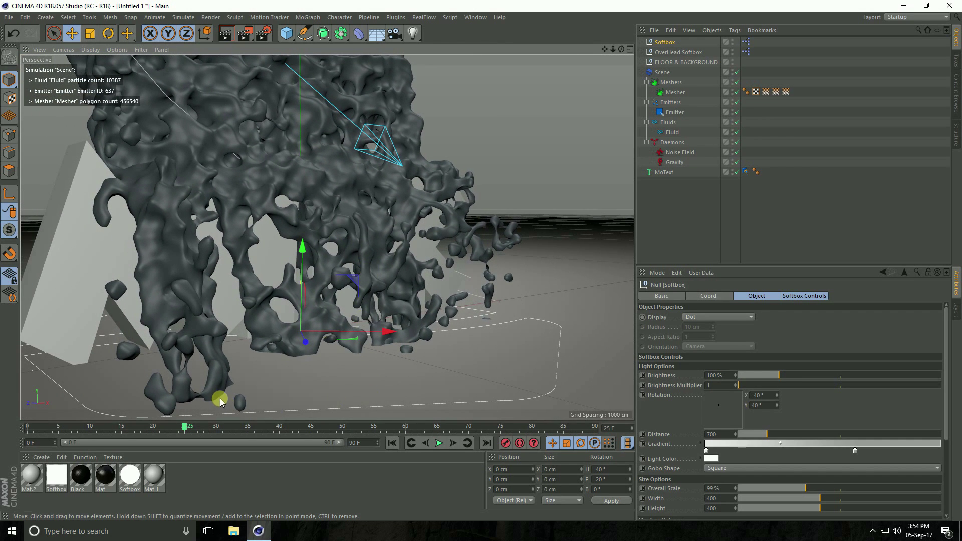
Load the MercyMat material file into the Material Manager.
left_click(42, 457)
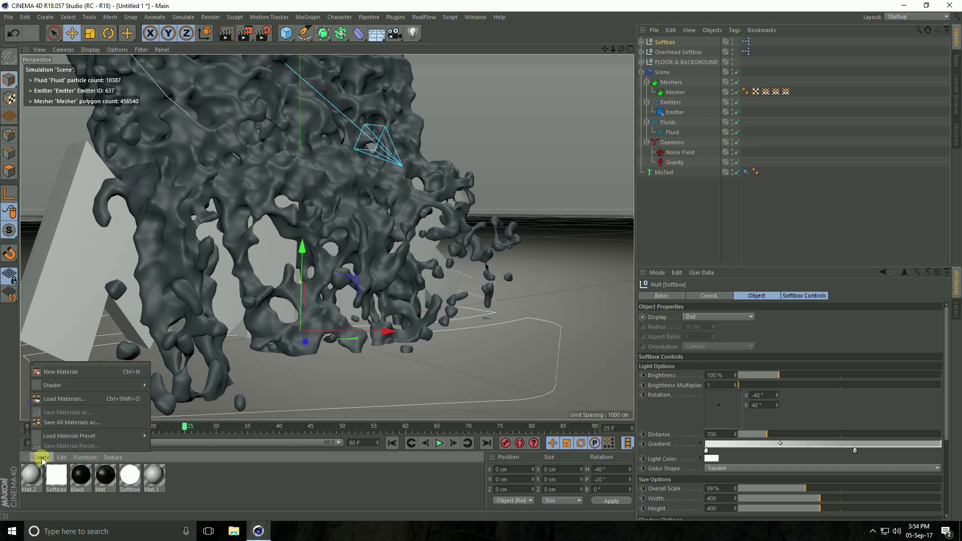
left_click(85, 399)
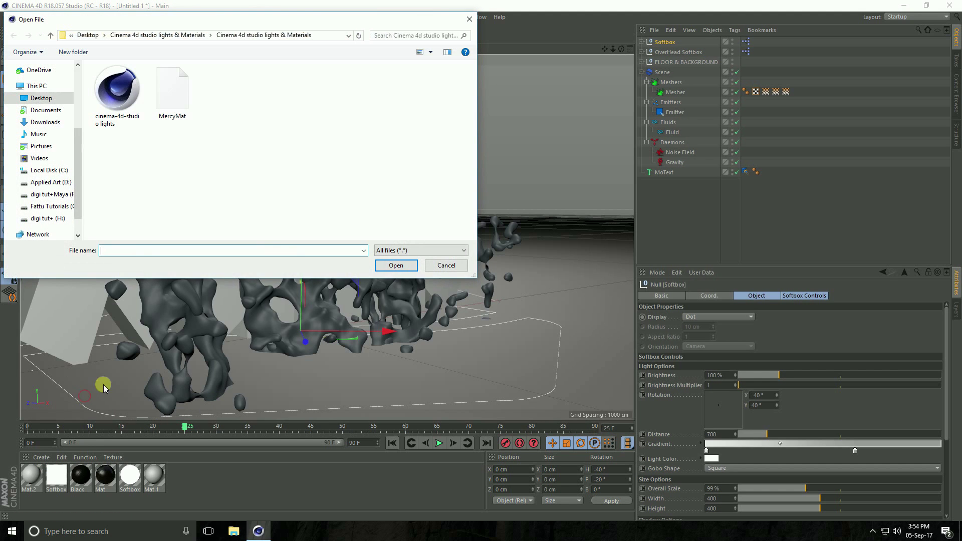
left_click(175, 94)
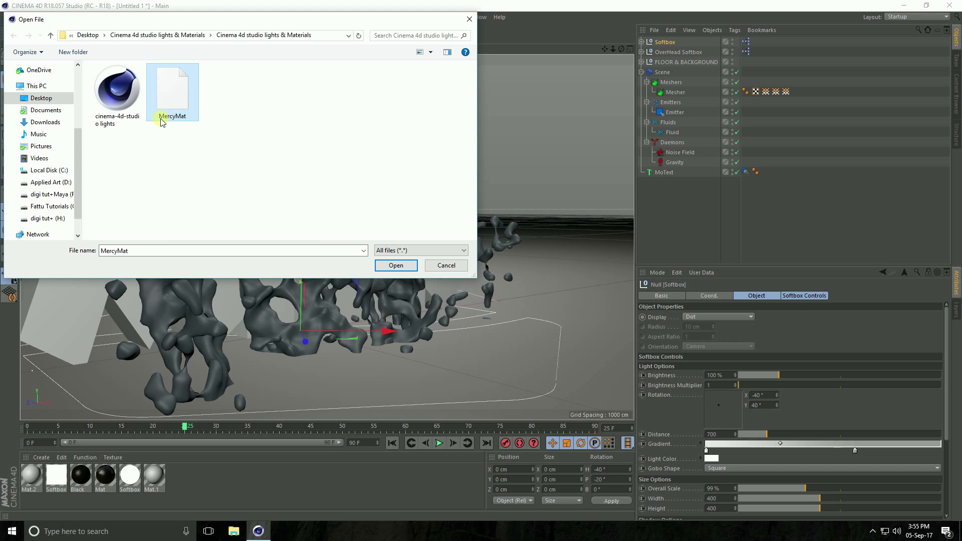
left_click(405, 265)
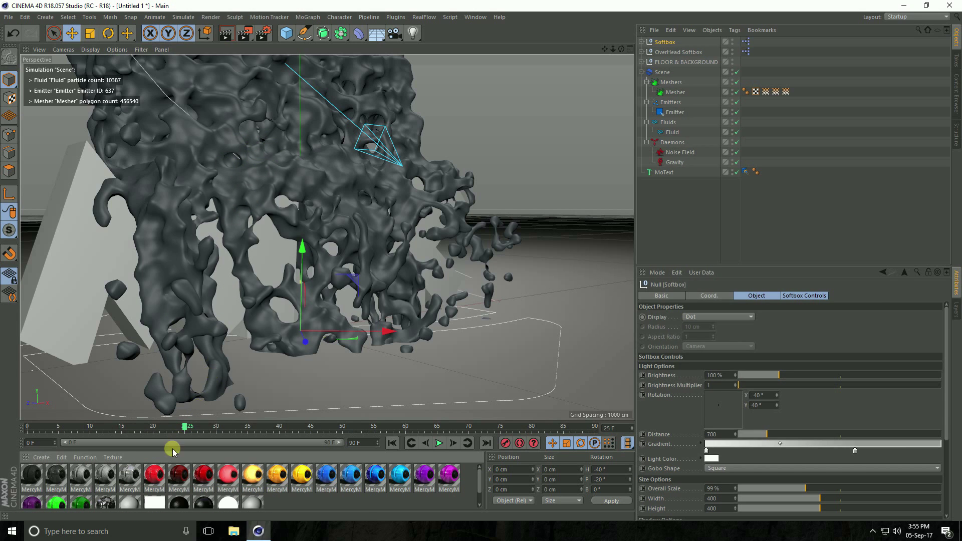
Make MercyMP pure white with Diffusion off and V at 100%, and apply it to Mesher.
left_click(129, 475)
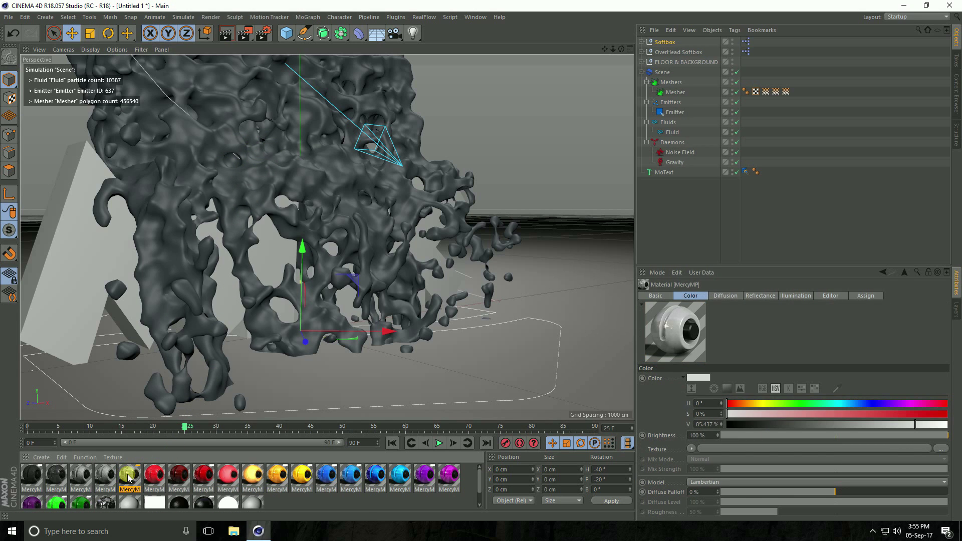
double_click(130, 475)
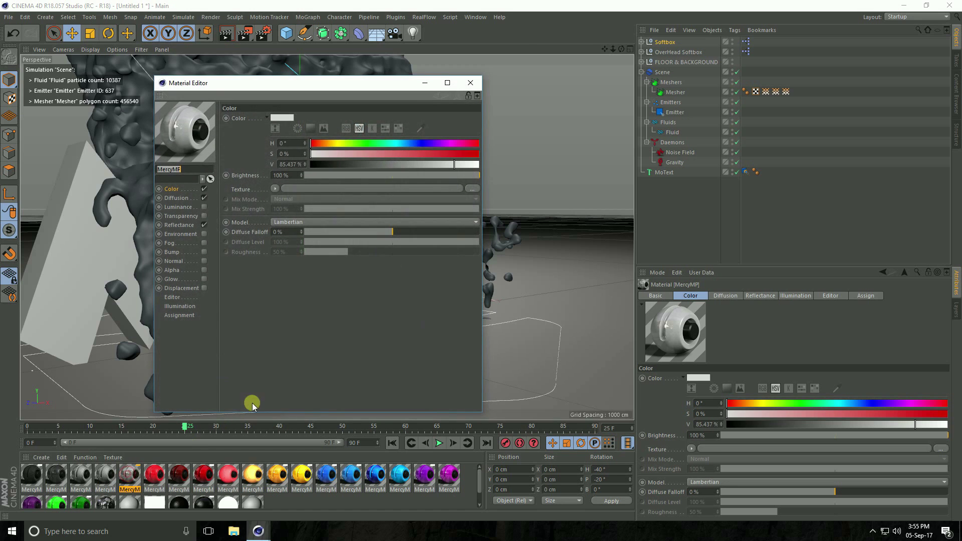
left_click(204, 197)
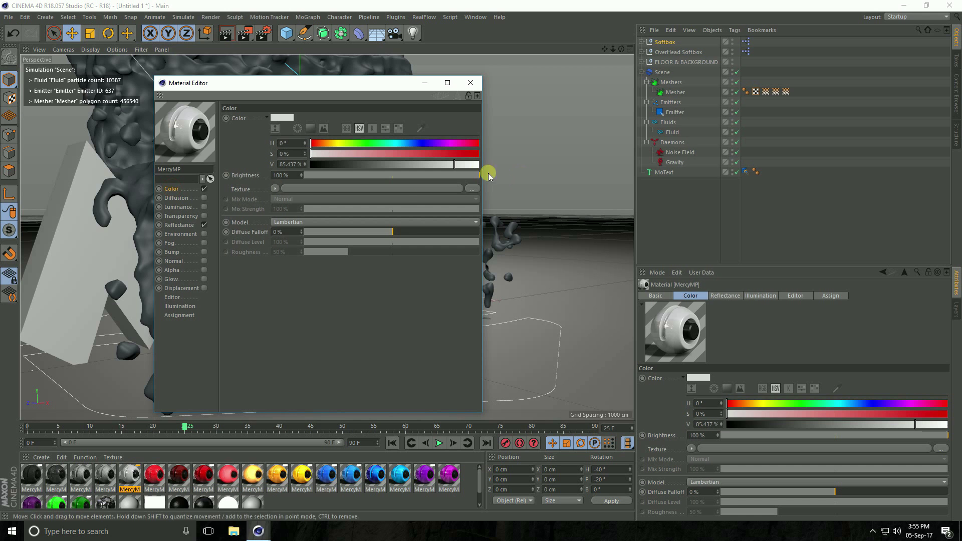
left_click_drag(459, 169, 496, 166)
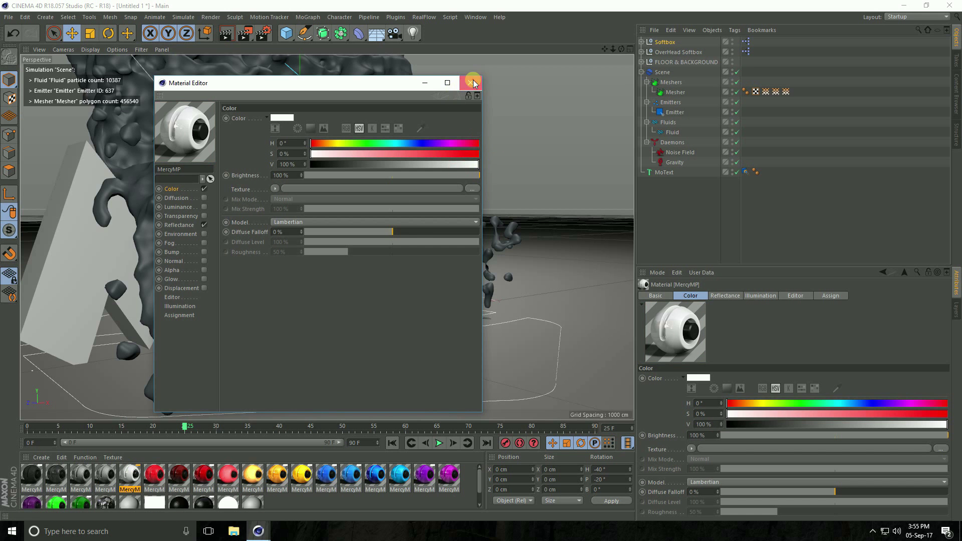
left_click(470, 83)
left_click_drag(134, 481, 173, 275)
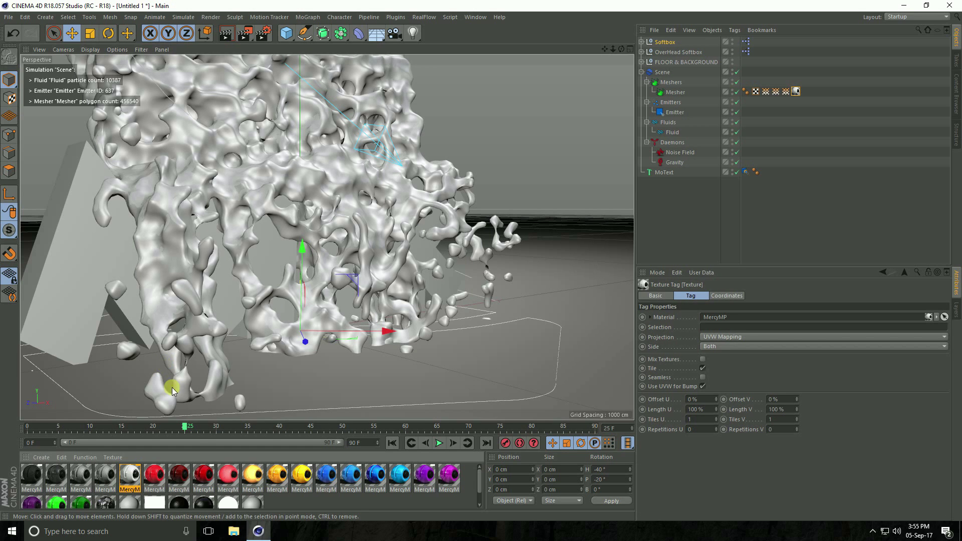
Apply the red MercyM material to MoText and nudge the MILK text back along Z.
left_click(205, 479)
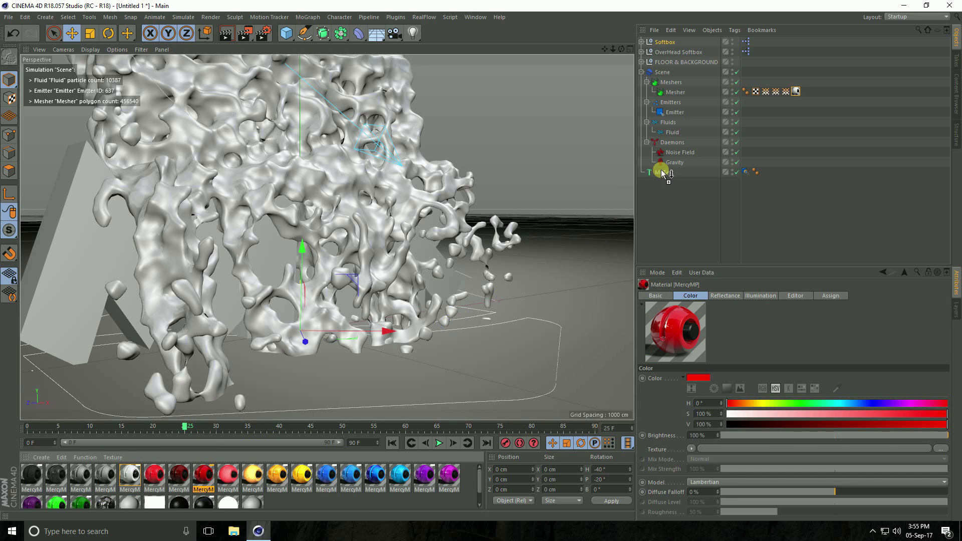
left_click_drag(207, 478, 662, 173)
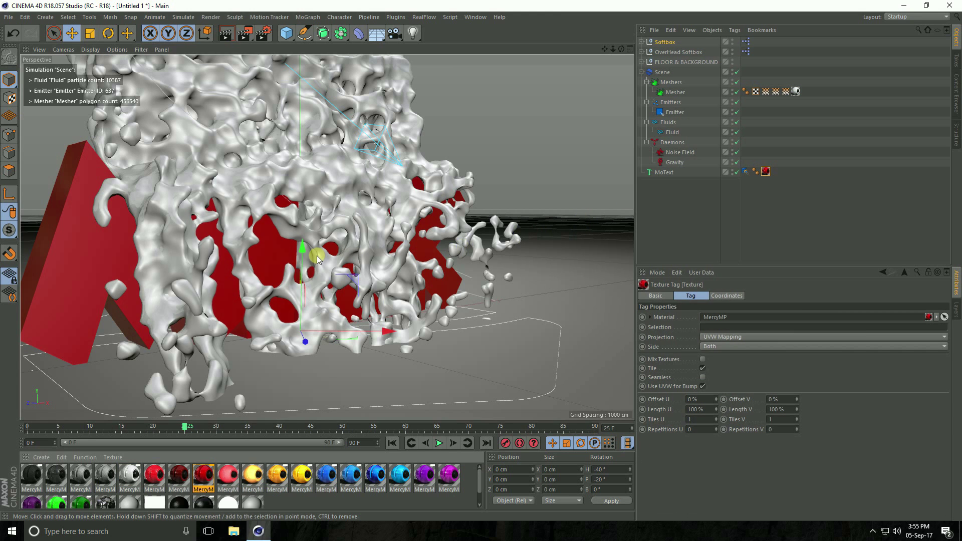
left_click_drag(451, 255, 388, 267, "alt")
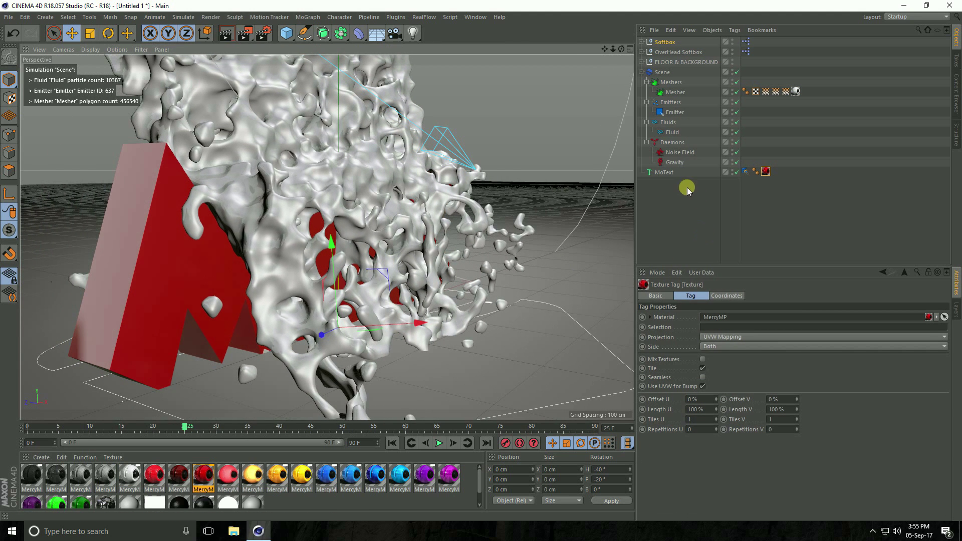
left_click(669, 172)
left_click_drag(273, 322, 301, 326)
Replay the simulation from frame 0, stopping near frame 29 to view the splash from the front.
left_click(392, 443)
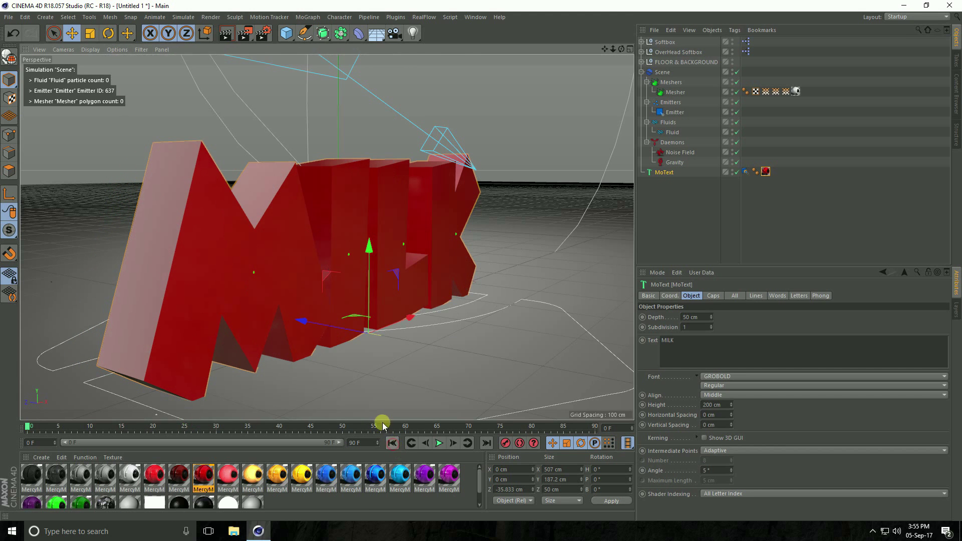
left_click(440, 443)
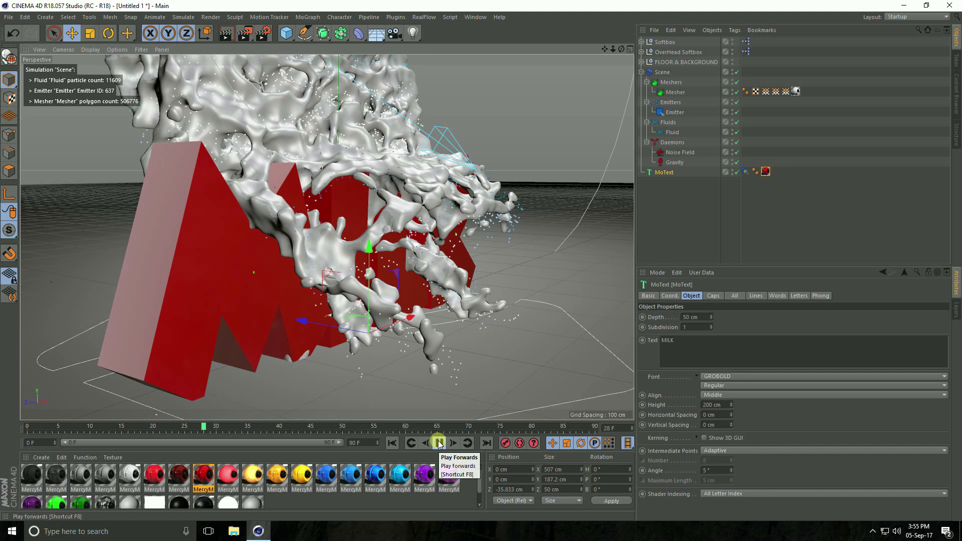
left_click(439, 442)
mouse_move(383, 338)
left_mouse_down("alt")
mouse_move(199, 306)
mouse_move(238, 334)
mouse_move(271, 304)
mouse_move(249, 252)
left_mouse_up("alt")
scroll(265, 315, "up", 5)
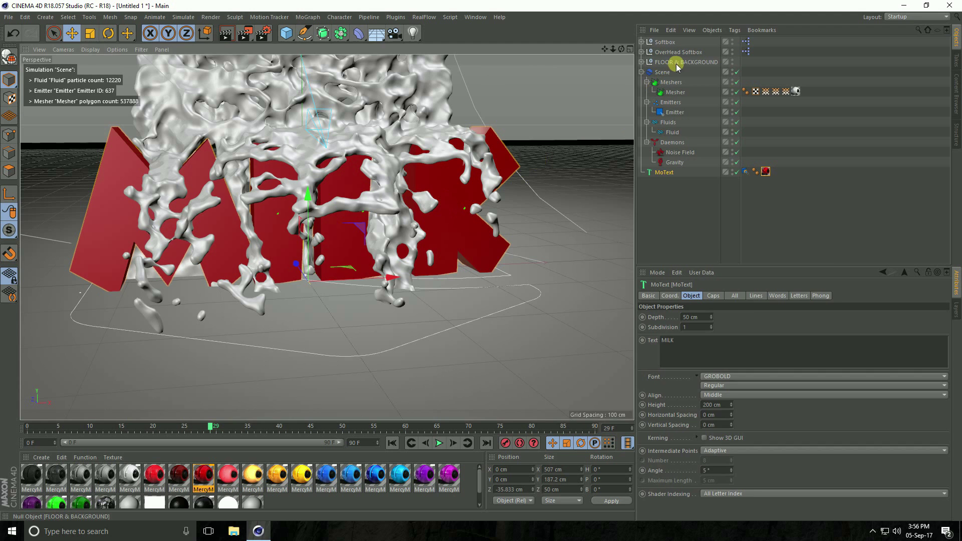
left_click(677, 64)
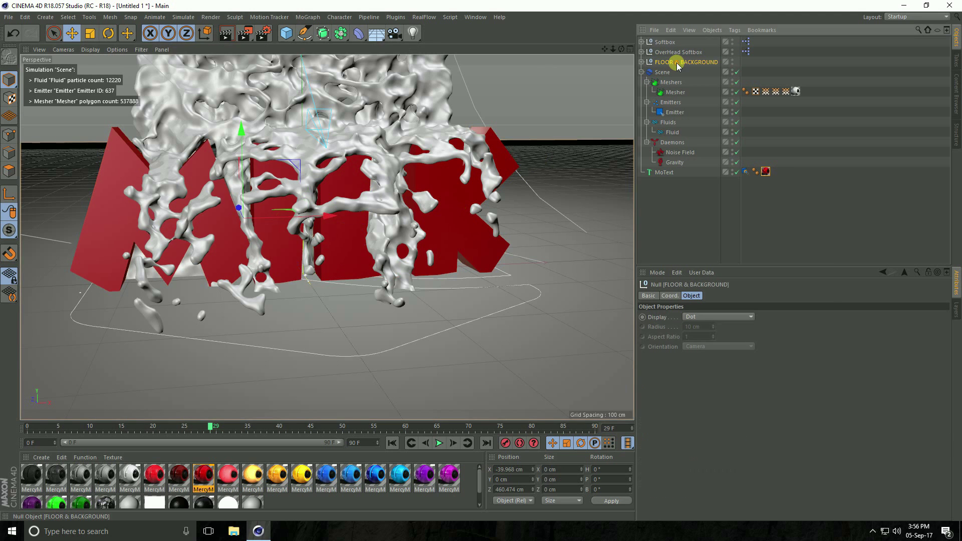
Add a RealFlow Collider tag to the Plane inside FLOOR & BACKGROUND.
left_click(642, 61)
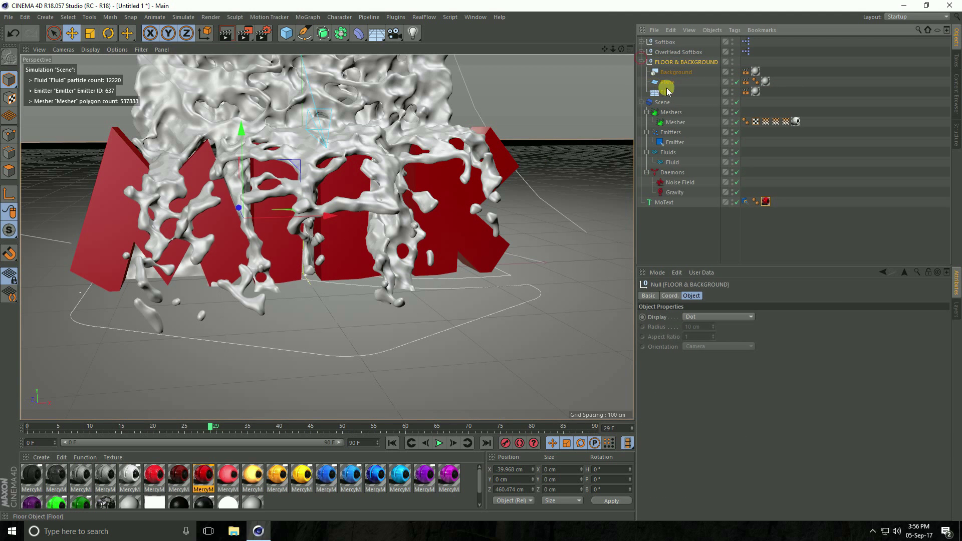
left_click(667, 81)
mouse_move(389, 235)
left_mouse_down("alt")
mouse_move(320, 231)
mouse_move(272, 273)
mouse_move(302, 271)
mouse_move(346, 222)
left_mouse_up("alt")
right_click_drag(345, 222, 397, 222, "alt")
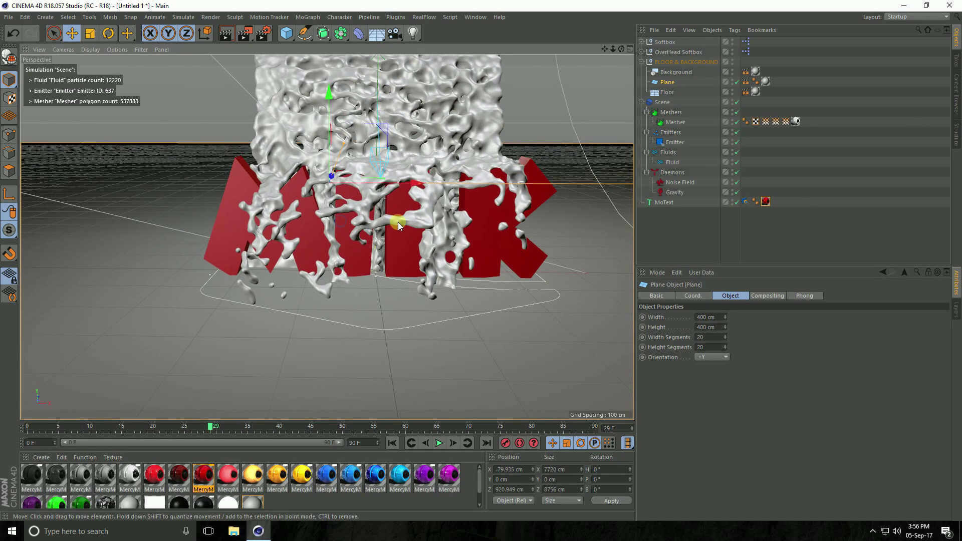
right_click(668, 83)
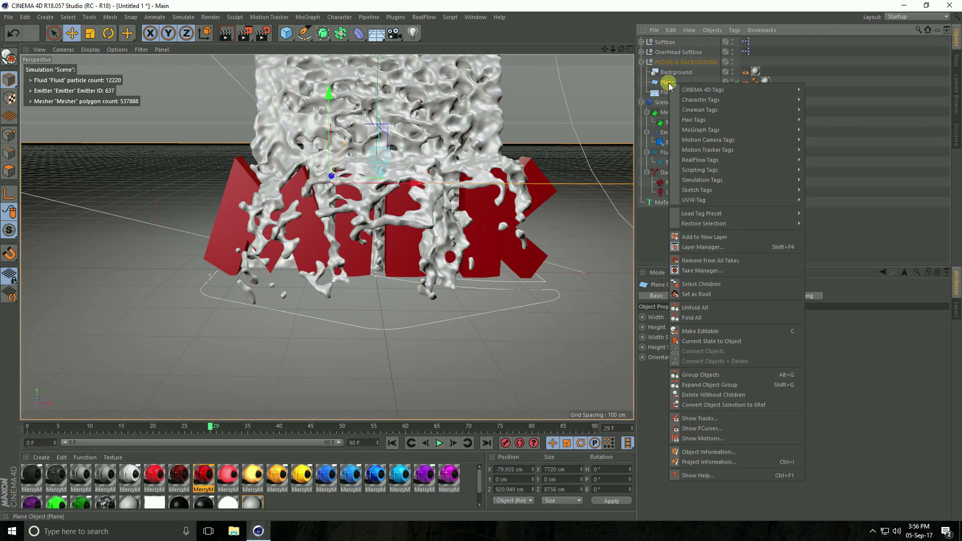
mouse_move(702, 159)
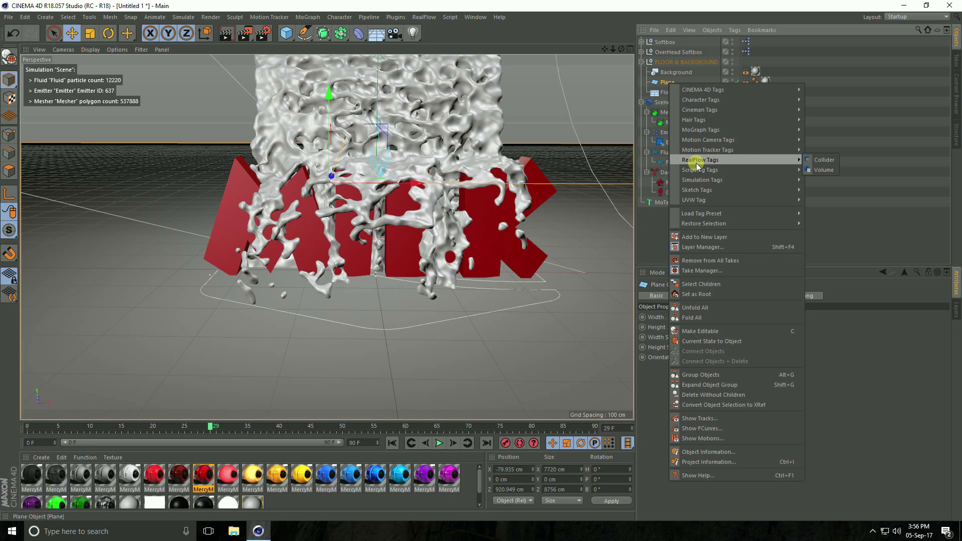
left_click(822, 162)
Replay the simulation from frame 0 to watch the fluid meet the collider plane.
mouse_move(437, 249)
left_mouse_down("alt")
mouse_move(398, 268)
mouse_move(354, 262)
mouse_move(307, 309)
left_mouse_up("alt")
left_click(394, 443)
left_click(440, 444)
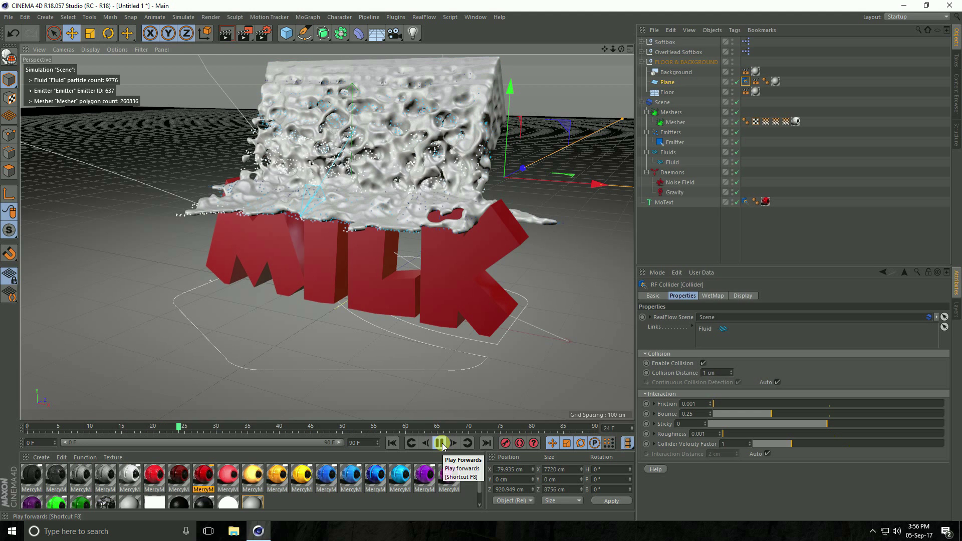
Stop at frame 26, inspect the fluid pooling on the plane, and select its Collider tag.
left_click(442, 444)
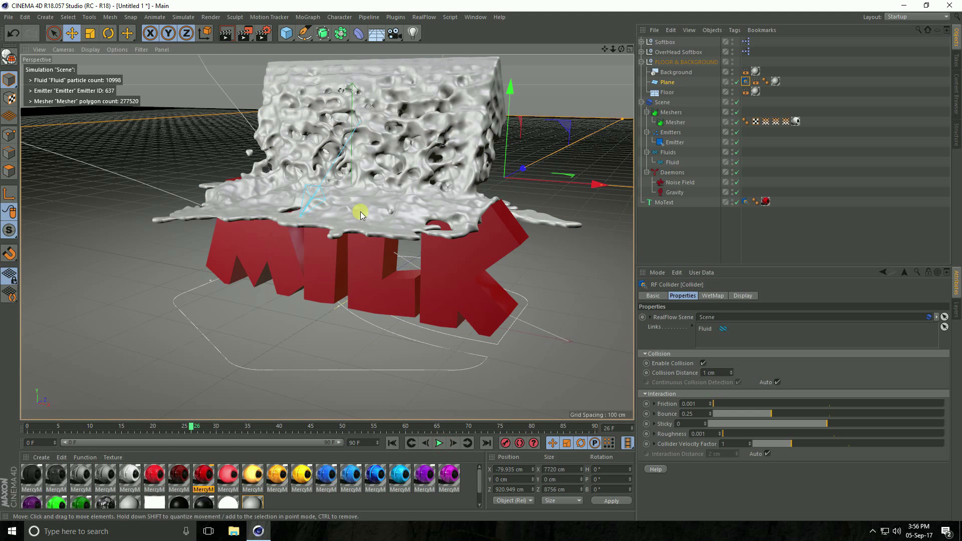
left_click_drag(360, 212, 352, 247, "alt")
scroll(361, 198, "up", 3)
scroll(429, 198, "up", 3)
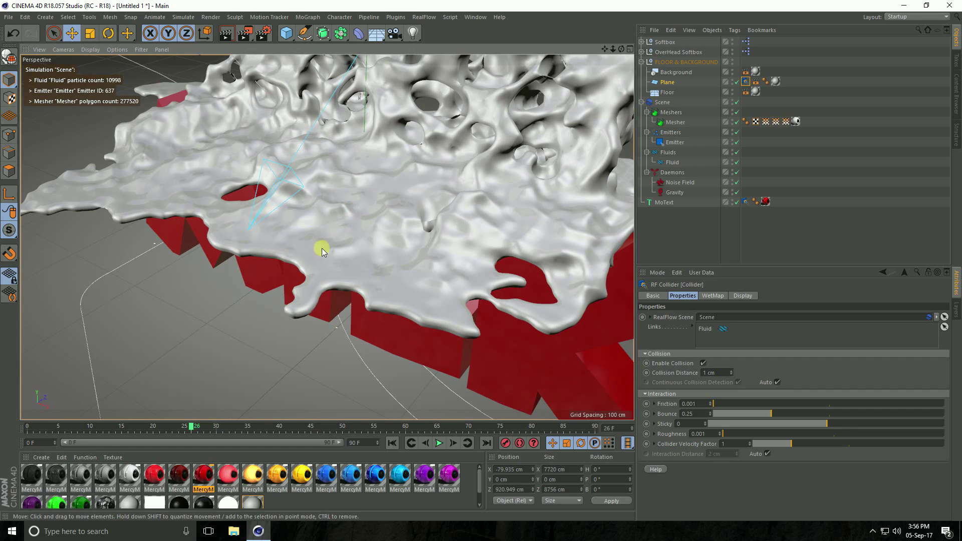
mouse_move(275, 262)
left_mouse_down("alt")
mouse_move(345, 245)
mouse_move(330, 181)
mouse_move(342, 244)
mouse_move(340, 164)
mouse_move(341, 208)
mouse_move(346, 179)
mouse_move(360, 214)
left_mouse_up("alt")
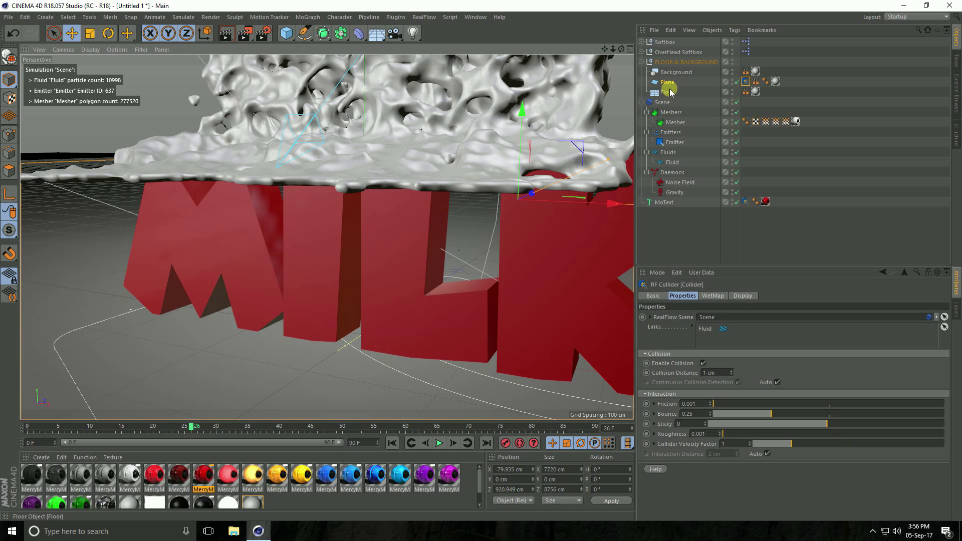
left_click(746, 83)
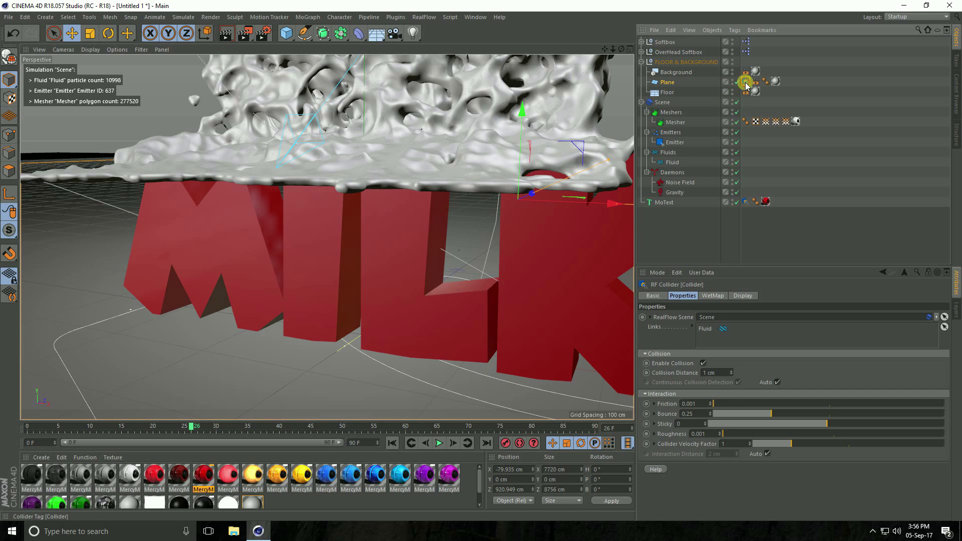
Enable Show Collision Geometry in the Collider tag's Display settings.
left_click(743, 297)
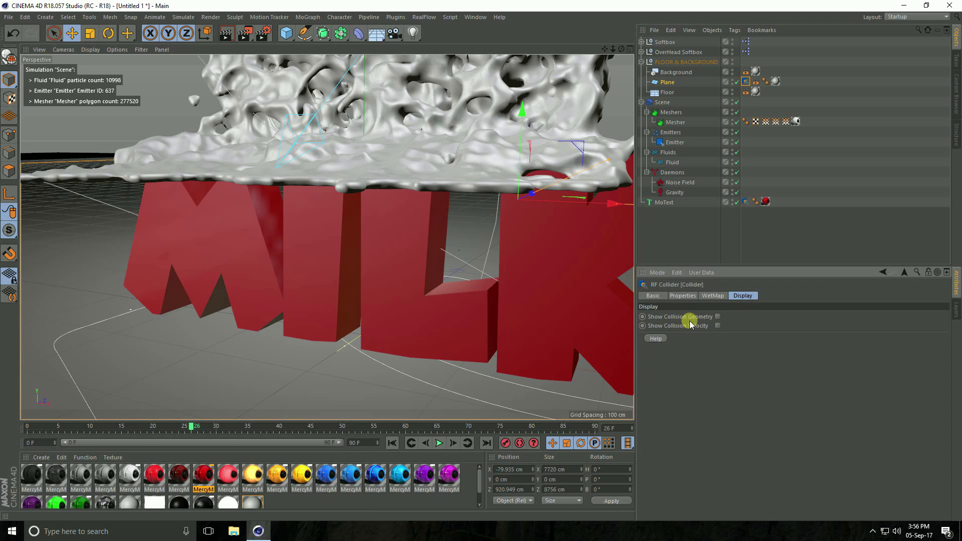
left_click(717, 317)
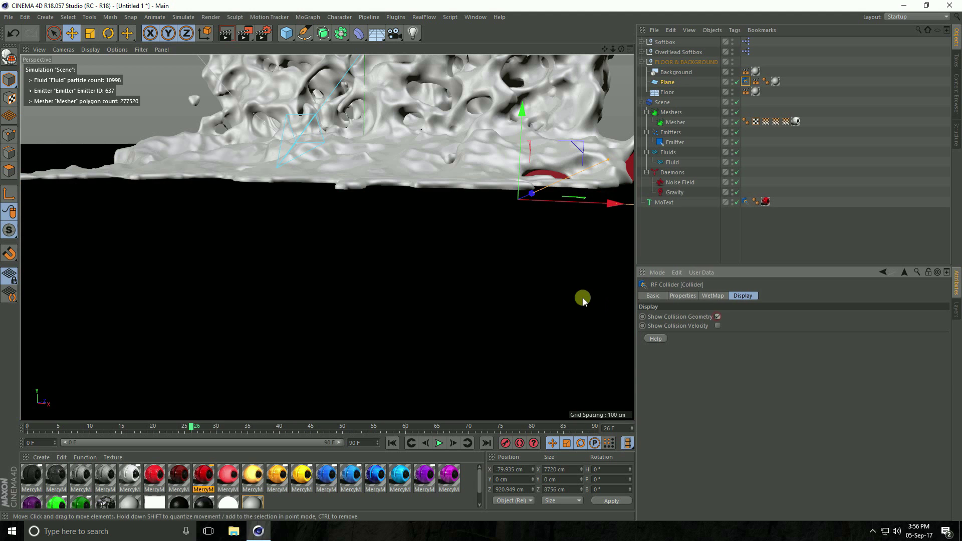
mouse_move(376, 207)
left_mouse_down("alt")
mouse_move(352, 299)
mouse_move(359, 246)
left_mouse_up("alt")
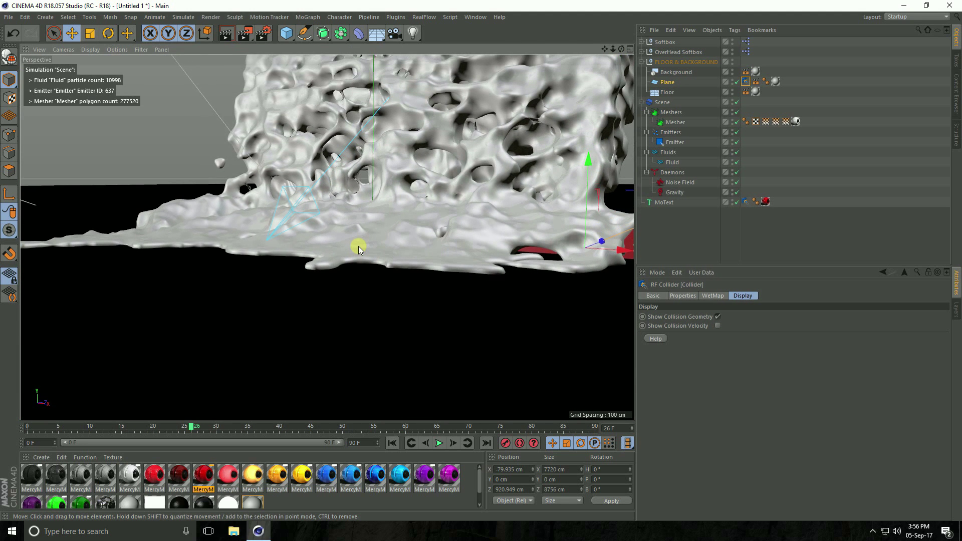
Lower the collider floor plane beneath the MILK letters in the maximized Front view.
middle_click(346, 241)
middle_click(342, 249)
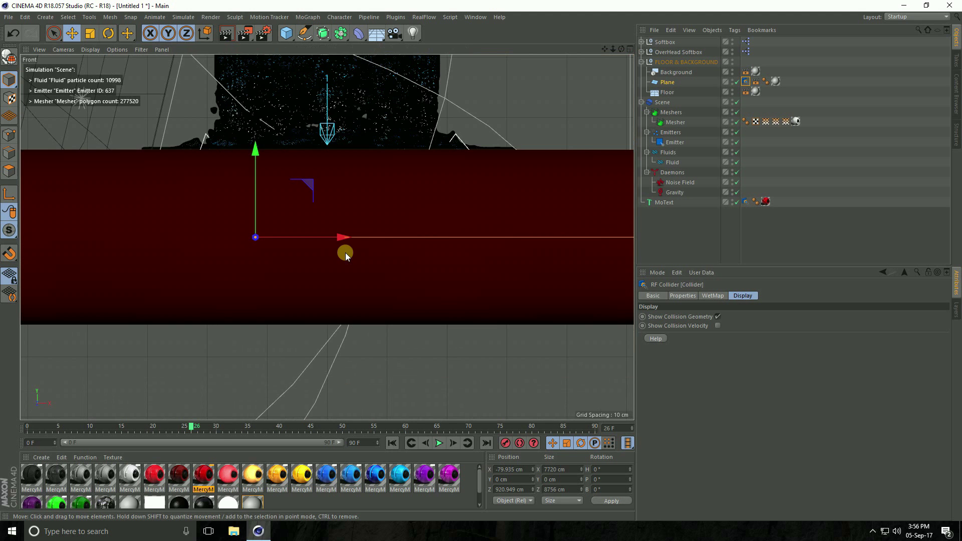
right_click_drag(359, 244, 275, 237, "alt")
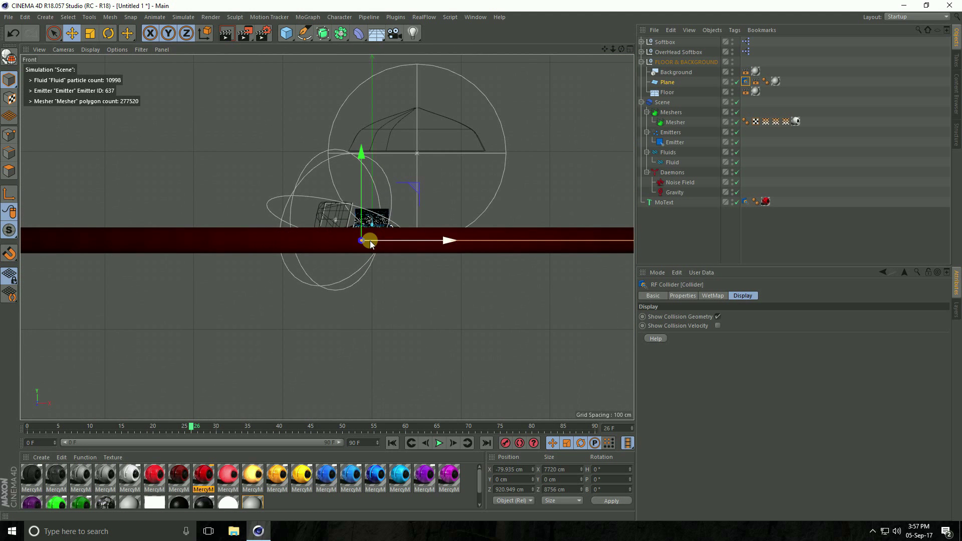
right_click_drag(374, 243, 428, 231, "alt")
left_click_drag(363, 160, 368, 218)
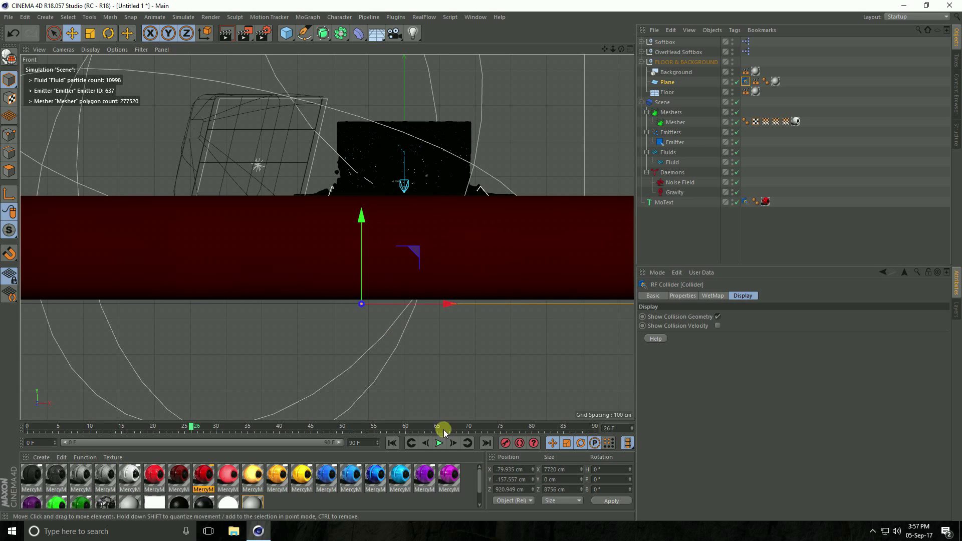
Replay the simulation from frame 0 in the maximized Perspective view.
left_click(392, 445)
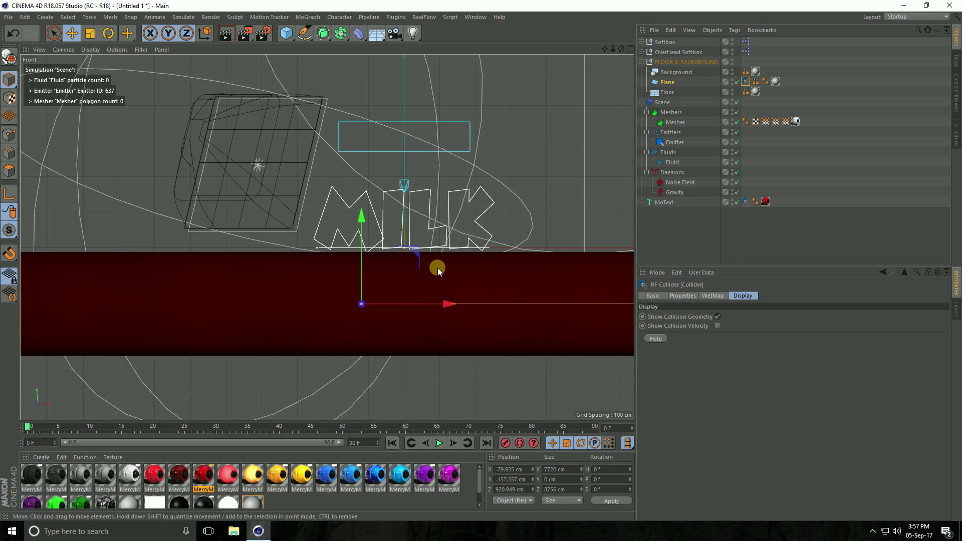
scroll(457, 249, "up", 3)
scroll(477, 249, "up", 2)
middle_click(339, 245)
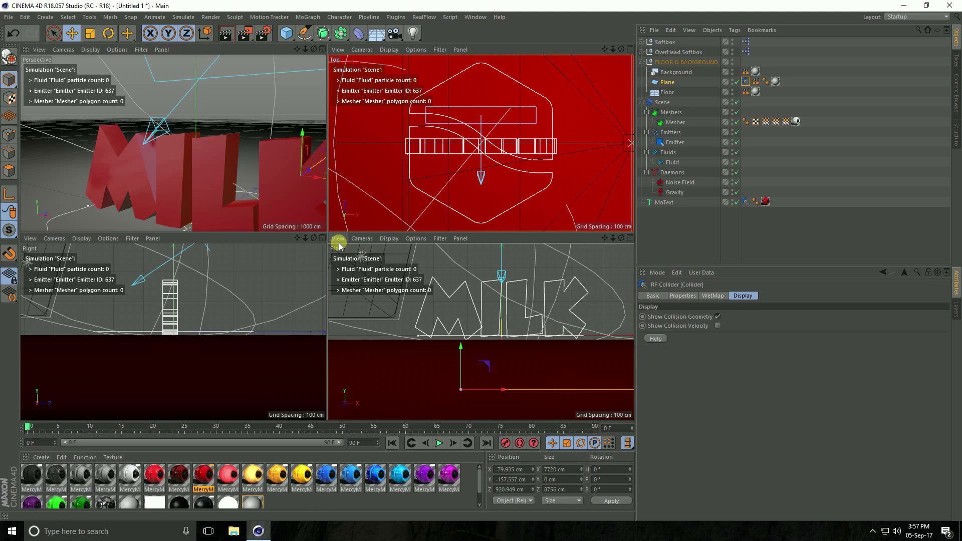
middle_click(240, 198)
mouse_move(420, 284)
left_mouse_down("alt")
mouse_move(333, 243)
mouse_move(262, 258)
mouse_move(424, 272)
mouse_move(351, 261)
mouse_move(362, 283)
left_mouse_up("alt")
left_click(438, 444)
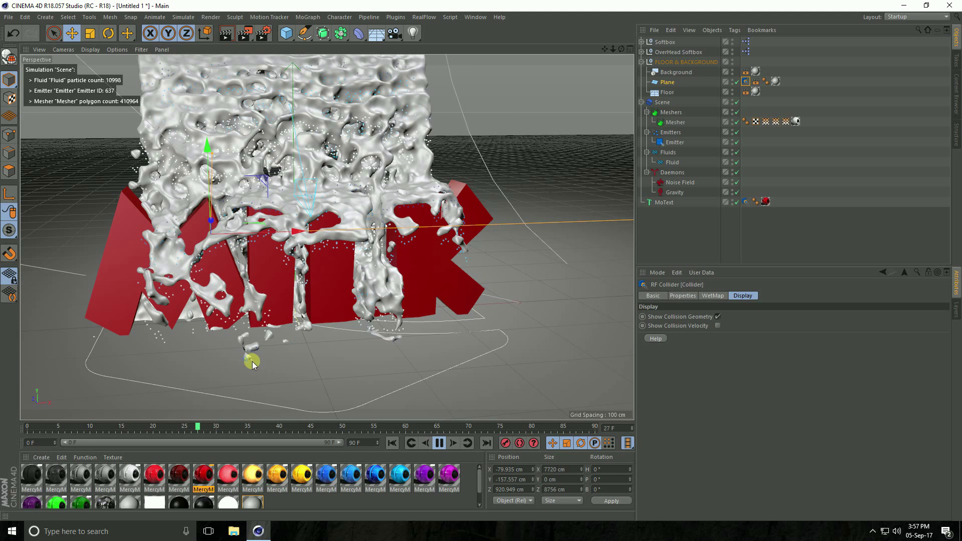
Stop playback at frame 30 and raise the collider floor slightly in the Front view.
left_click(439, 443)
mouse_move(280, 366)
left_mouse_down("alt")
mouse_move(294, 327)
mouse_move(150, 352)
mouse_move(203, 354)
mouse_move(316, 284)
left_mouse_up("alt")
middle_click(317, 288)
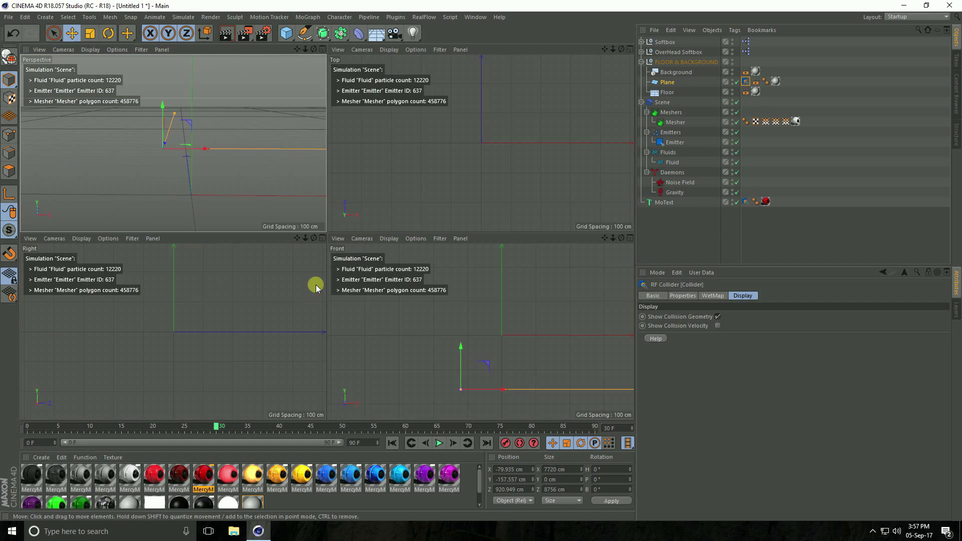
middle_click(383, 322)
scroll(303, 294, "down", 1)
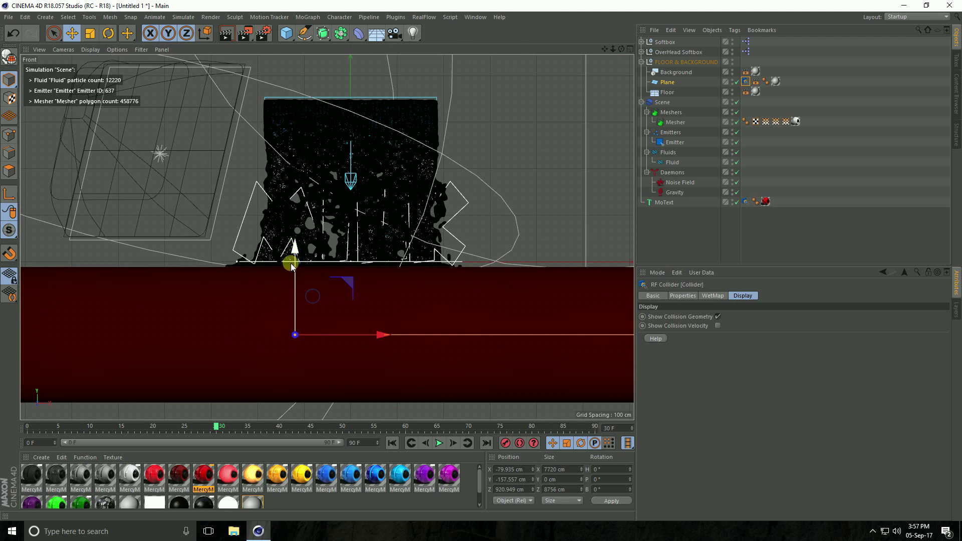
left_click_drag(295, 249, 293, 243)
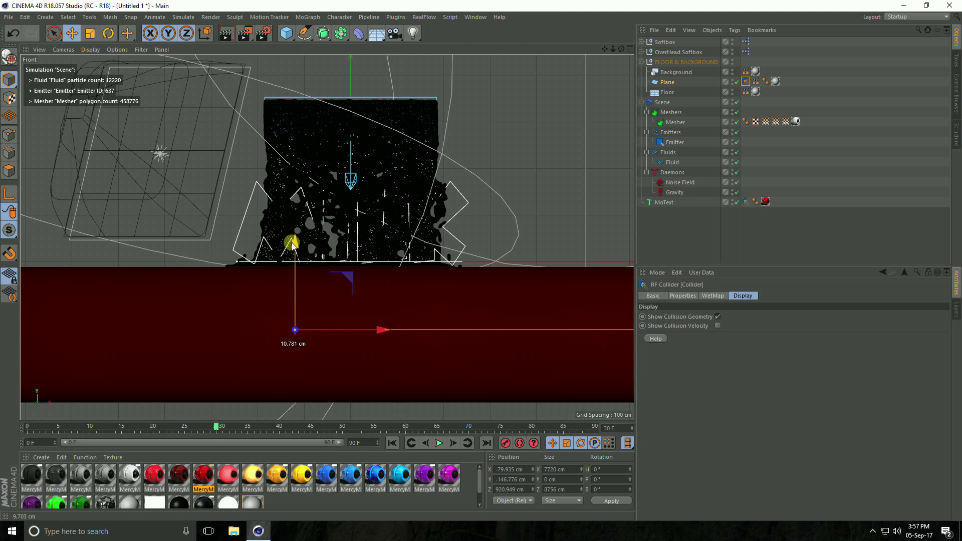
Return to the Perspective view and replay the simulation from frame 0.
middle_click(292, 243)
middle_click(244, 157)
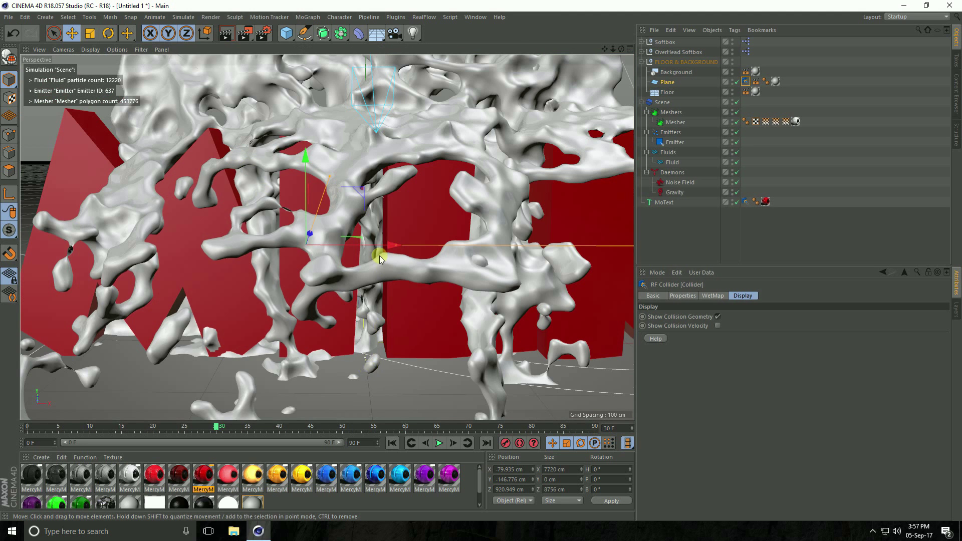
left_click(392, 443)
left_click(439, 444)
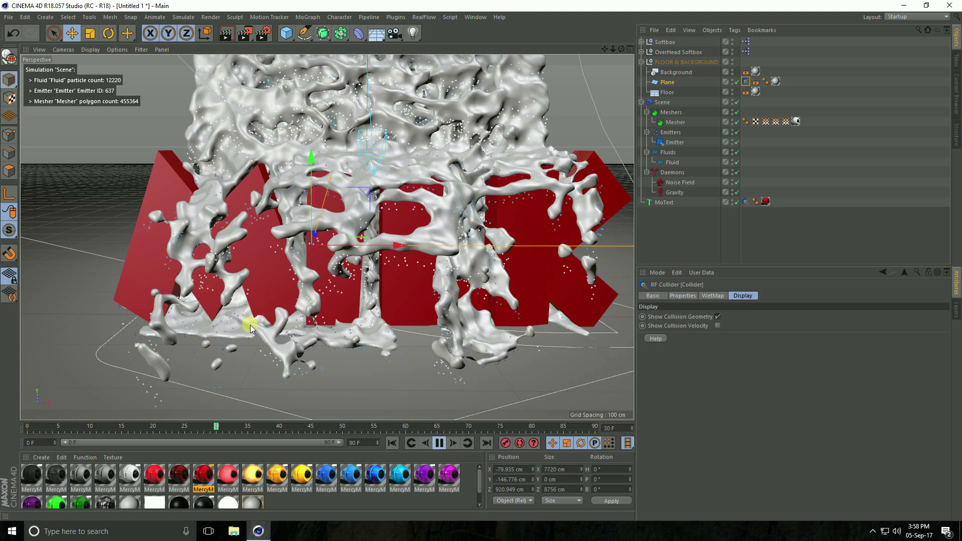
Pause playback at frame 33 and orbit around the splashing fluid.
left_click(440, 445)
mouse_move(425, 296)
left_mouse_down("alt")
mouse_move(390, 301)
mouse_move(283, 125)
left_mouse_up("alt")
Add Ambient Occlusion and Global Illumination effects in Render Settings.
left_click(262, 33)
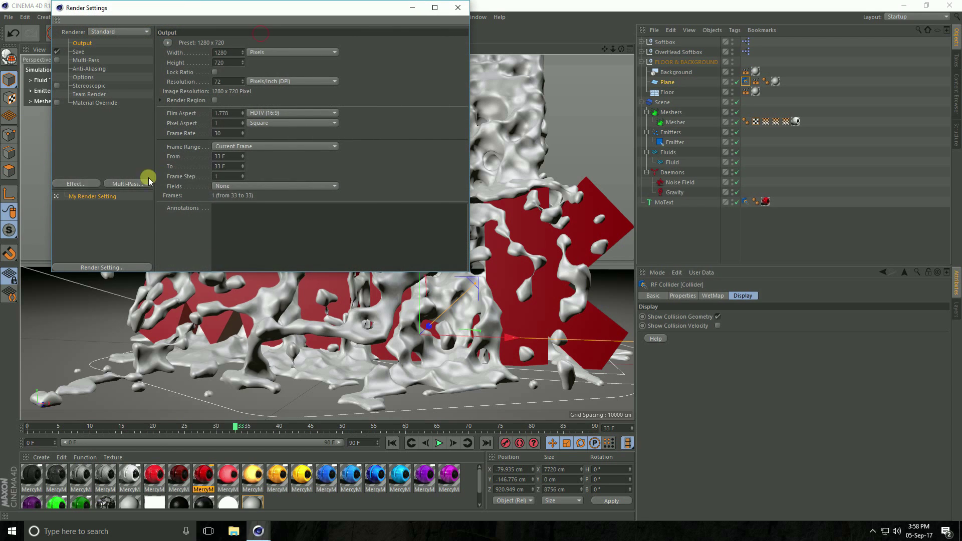
left_click(71, 185)
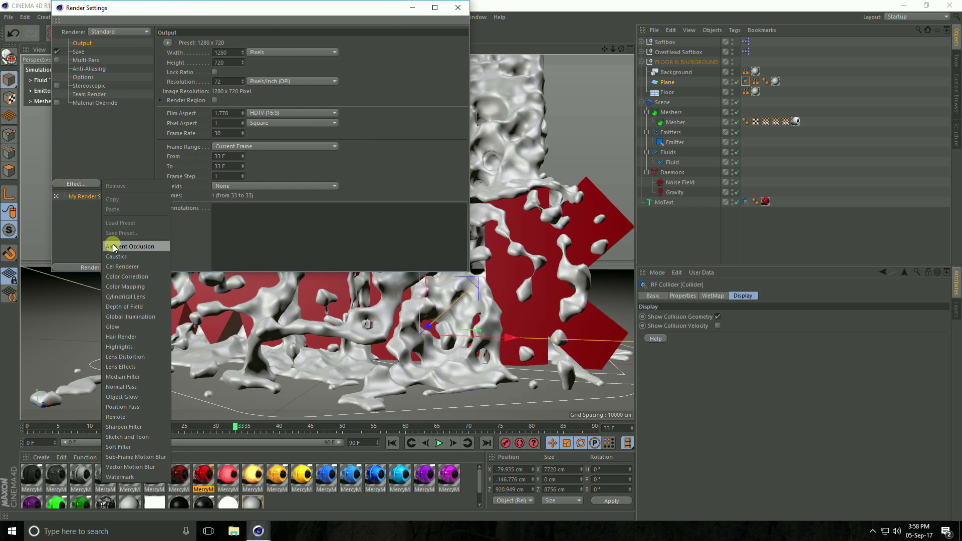
left_click(113, 247)
left_click(80, 185)
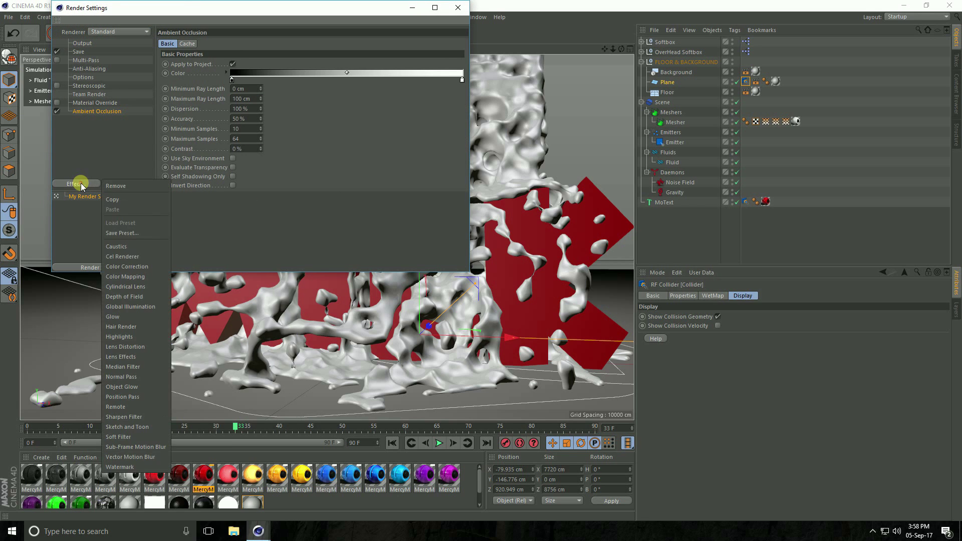
left_click(131, 307)
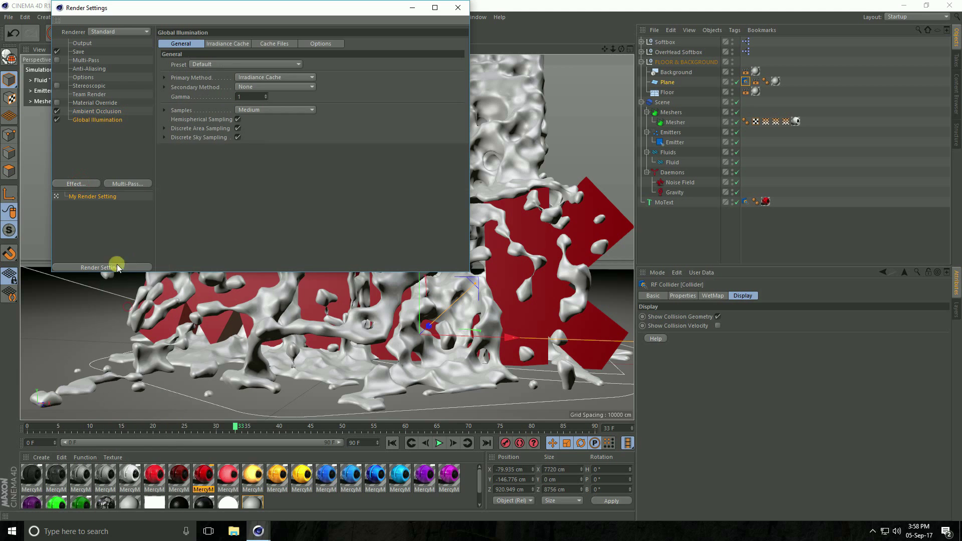
Keep anti-aliasing set to Geometry and close Render Settings.
left_click(88, 68)
left_click(241, 42)
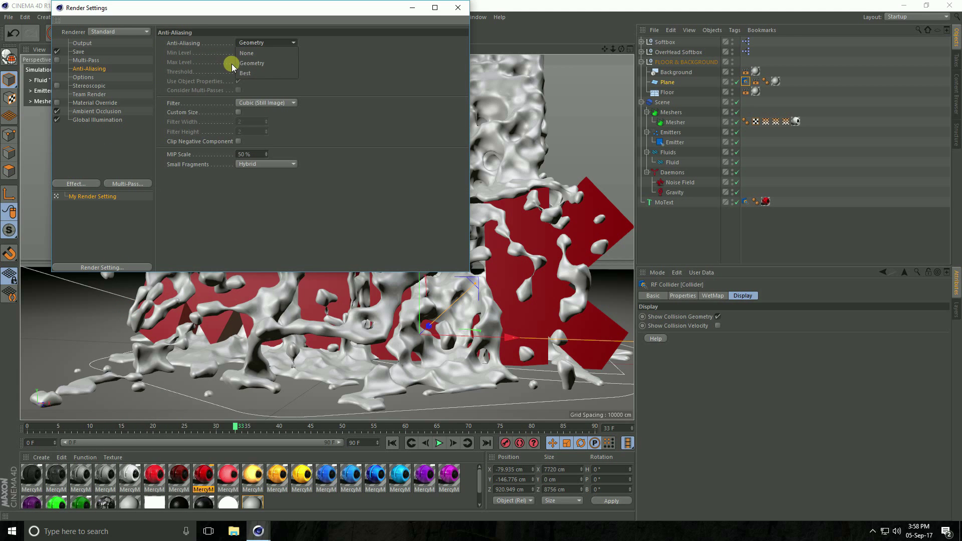
left_click(264, 63)
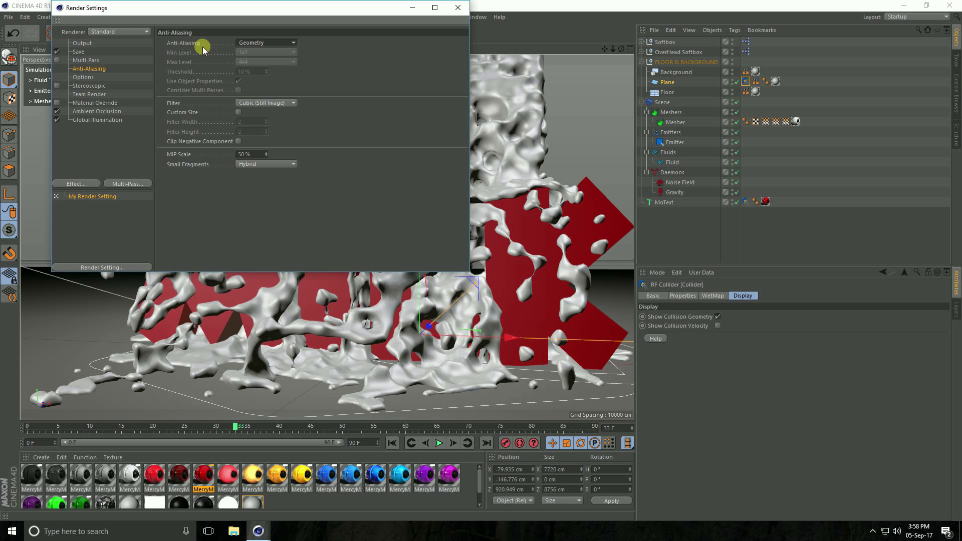
left_click(458, 7)
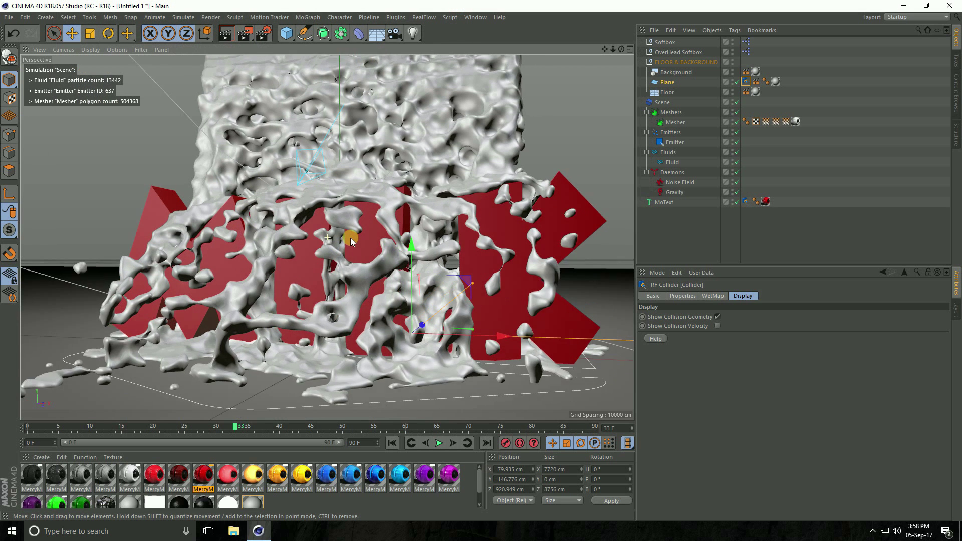
Orbit the view and render frame 33 to the Picture Viewer.
mouse_move(350, 239)
left_mouse_down("alt")
mouse_move(365, 248)
mouse_move(372, 204)
mouse_move(358, 196)
left_mouse_up("alt")
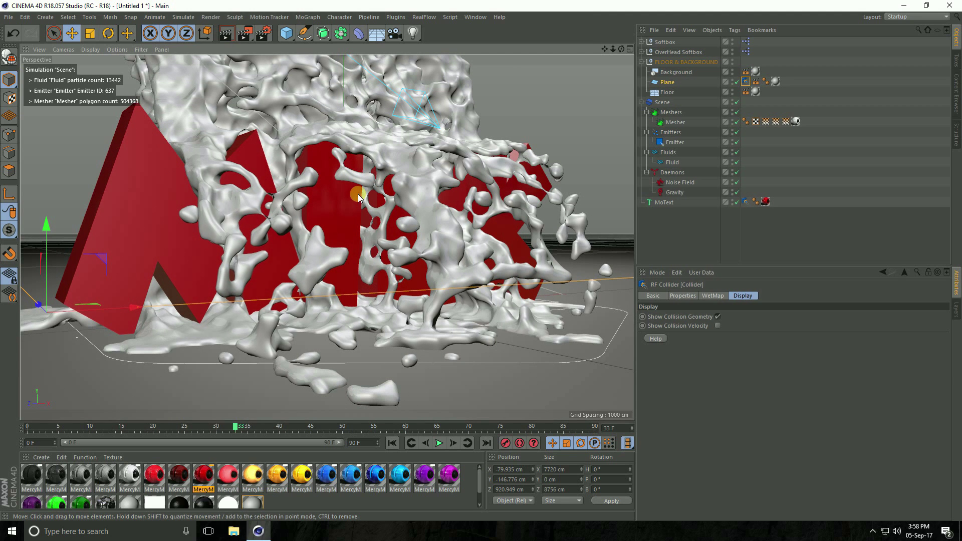
left_click(244, 33)
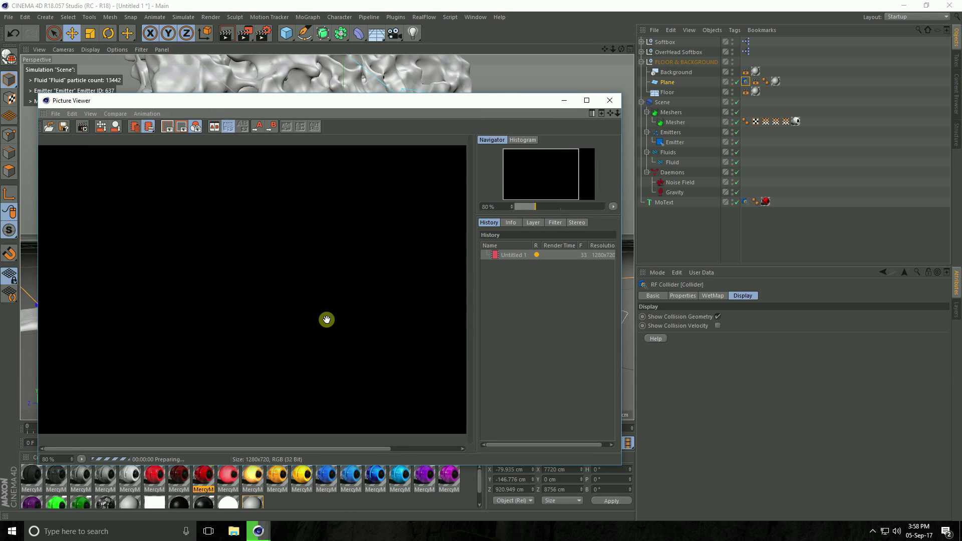
scroll(326, 319, "down", 1)
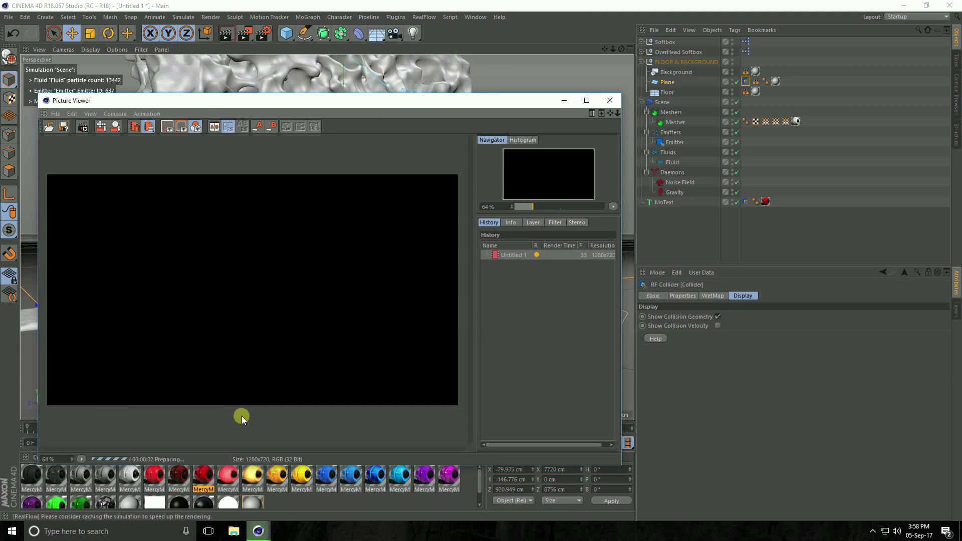